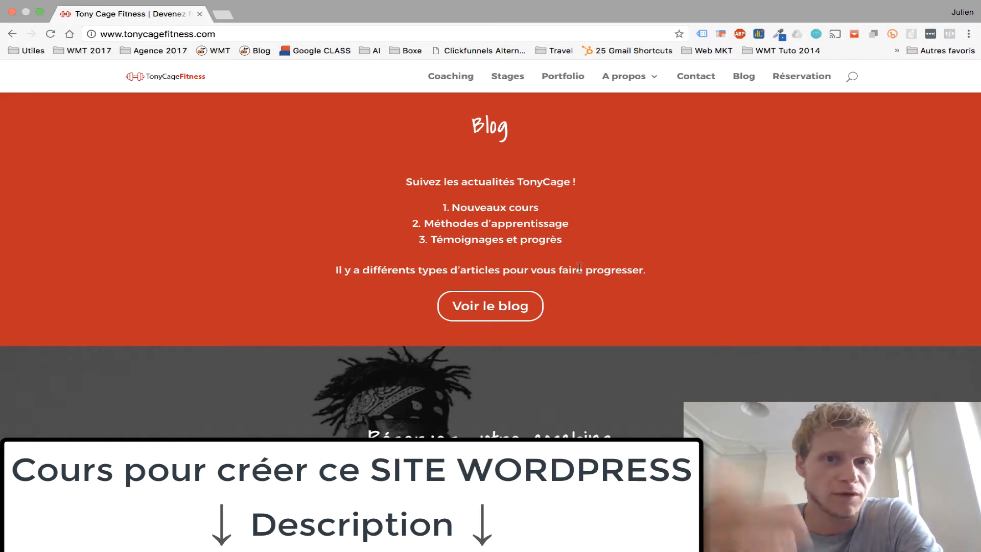
Review the Tony Cage Fitness homepage from the Blog section down to Contact, and return to the start of the page.
{"action": "scroll", "coordinate": [580, 269], "scroll_direction": "down", "scroll_amount": 1}
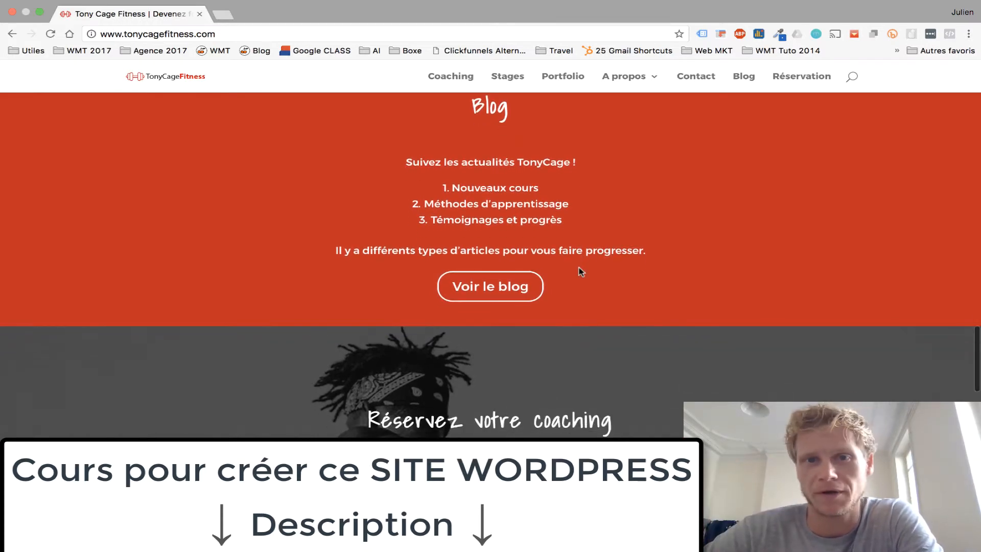
{"action": "scroll", "coordinate": [581, 271], "scroll_direction": "down", "scroll_amount": 10}
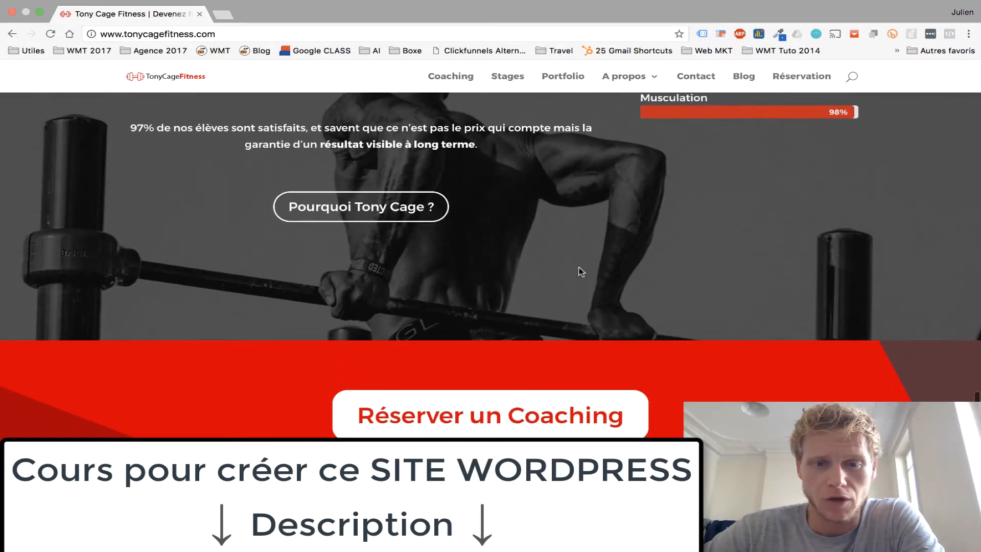
{"action": "scroll", "coordinate": [581, 271], "scroll_direction": "down", "scroll_amount": 8}
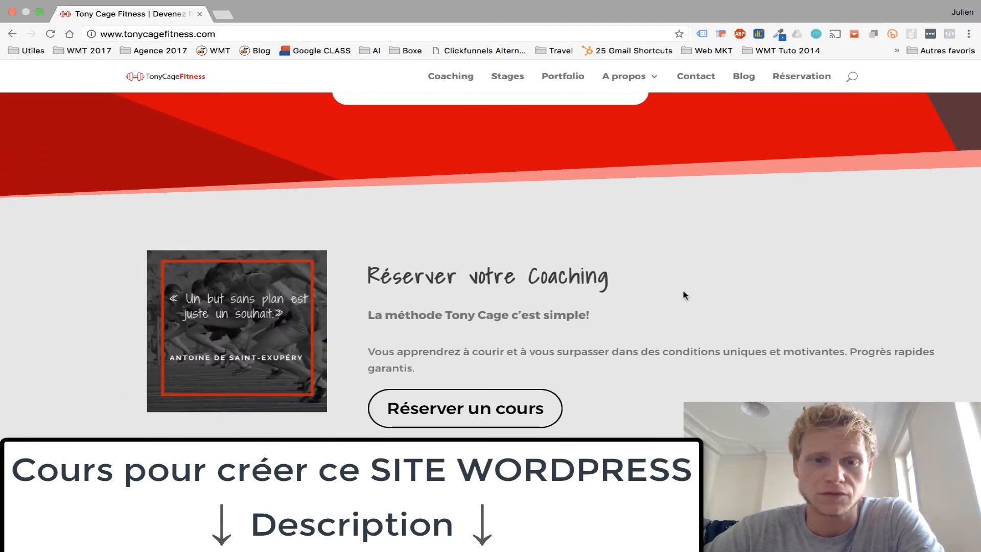
{"action": "scroll", "coordinate": [622, 233], "scroll_direction": "down", "scroll_amount": 5}
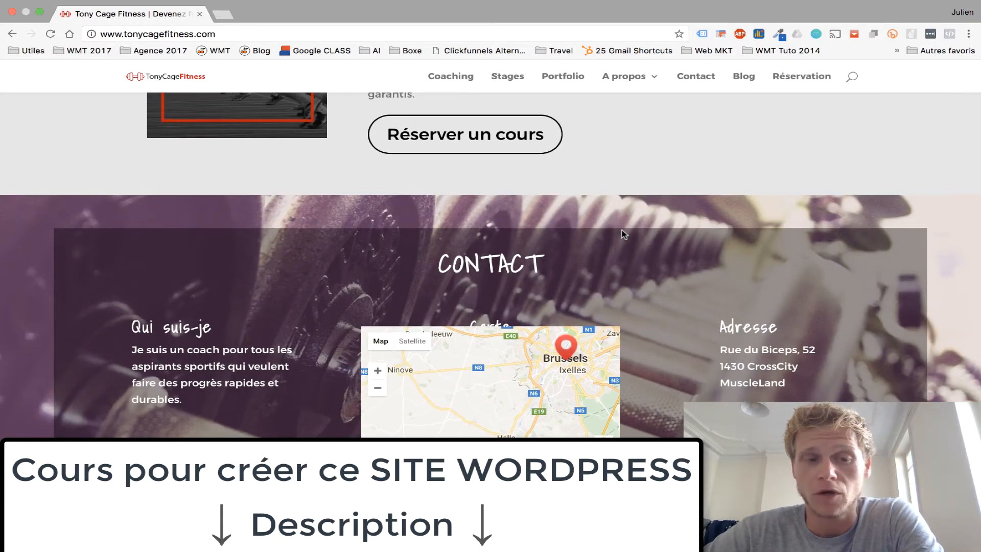
{"action": "scroll", "coordinate": [742, 176], "scroll_direction": "up", "scroll_amount": 3}
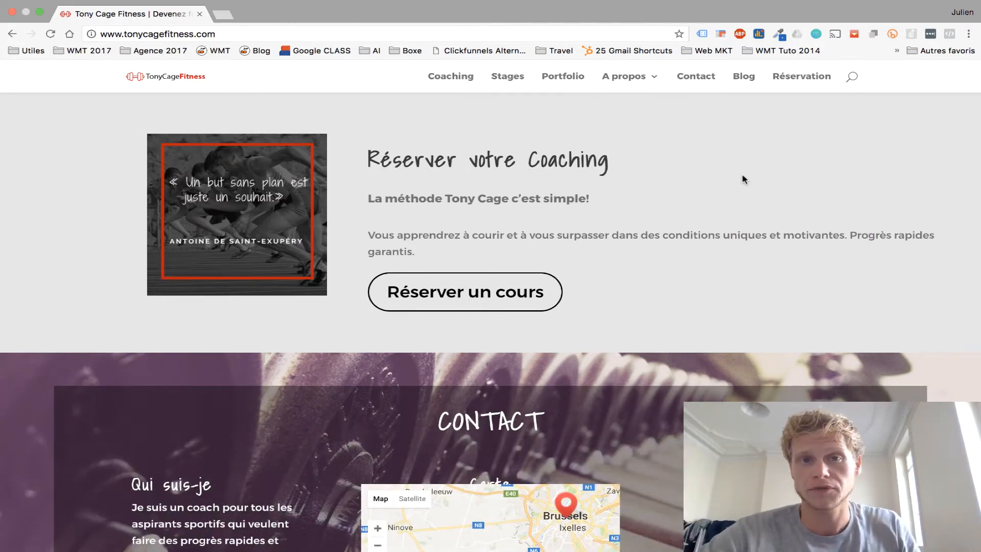
{"action": "scroll", "coordinate": [744, 177], "scroll_direction": "up", "scroll_amount": 15}
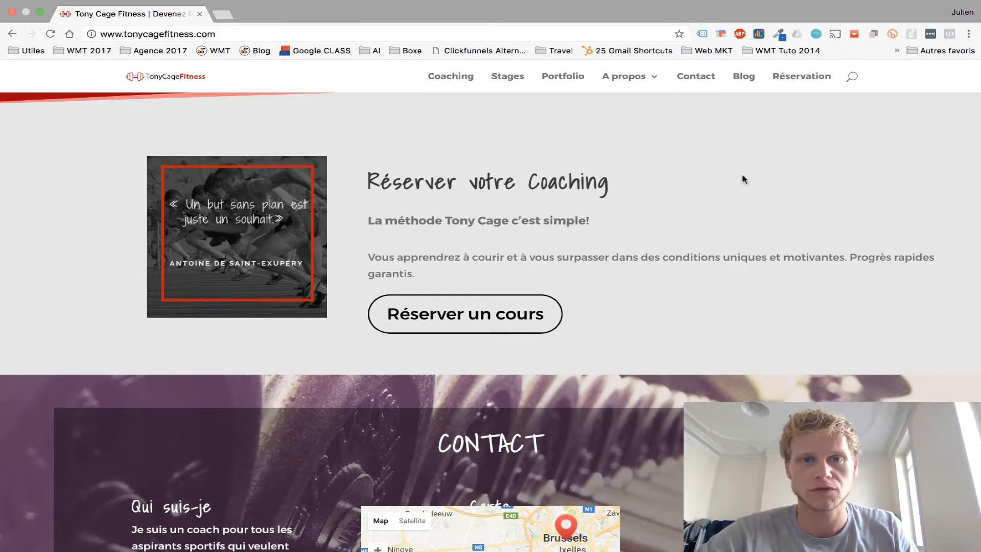
{"action": "scroll", "coordinate": [743, 177], "scroll_direction": "up", "scroll_amount": 10}
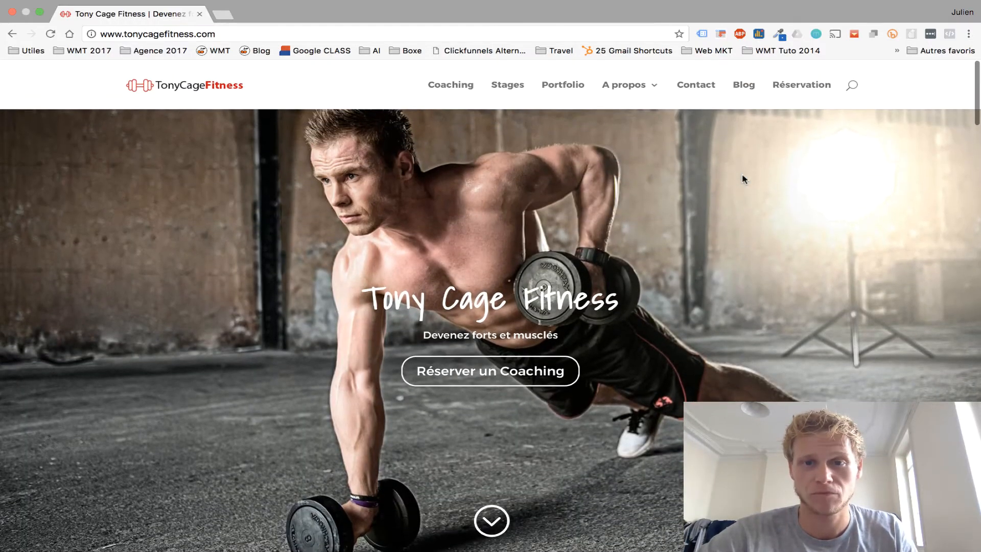
{"action": "left_click", "coordinate": [244, 34]}
{"action": "key", "text": "Right"}
{"action": "type", "text": "/cpanel"}
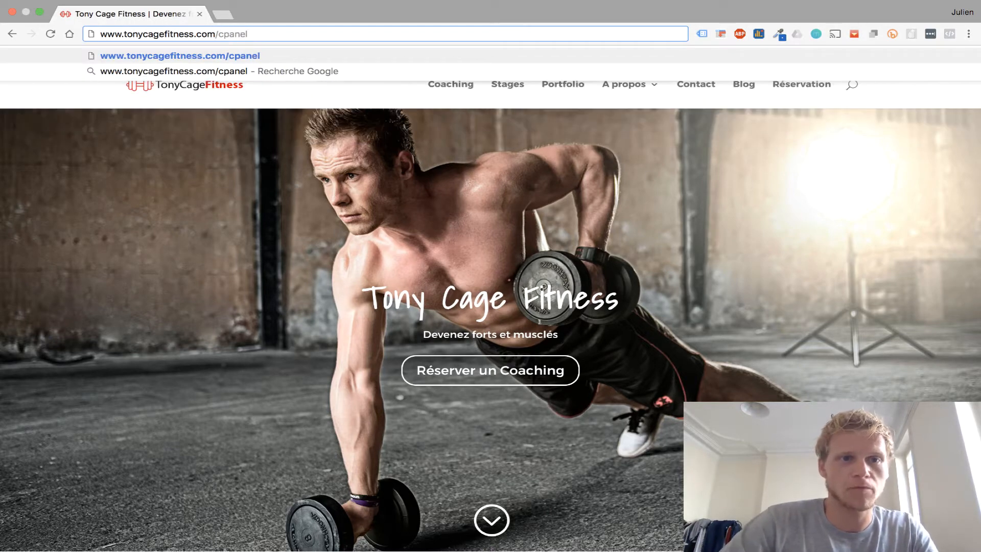
{"action": "key", "text": "Return"}
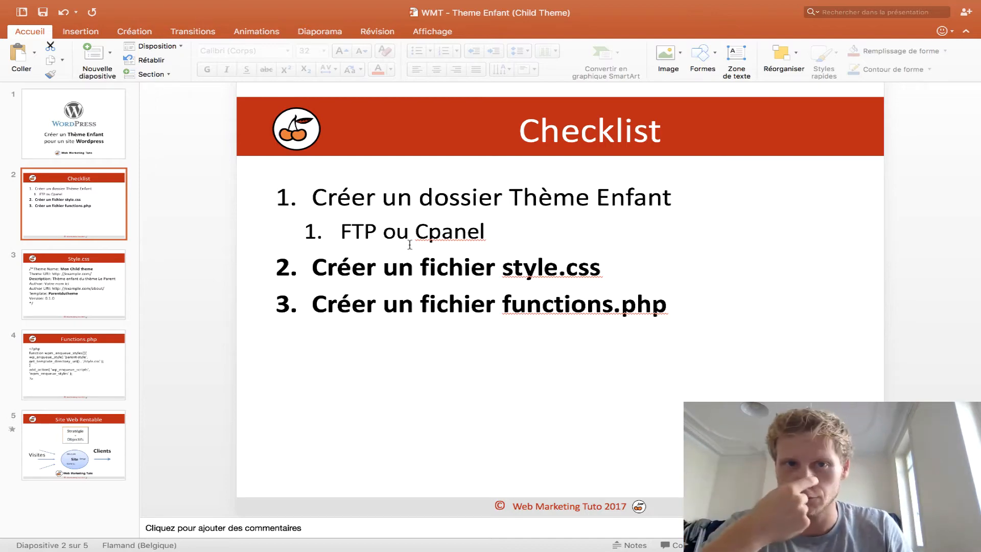
{"action": "key", "text": "ctrl+Left"}
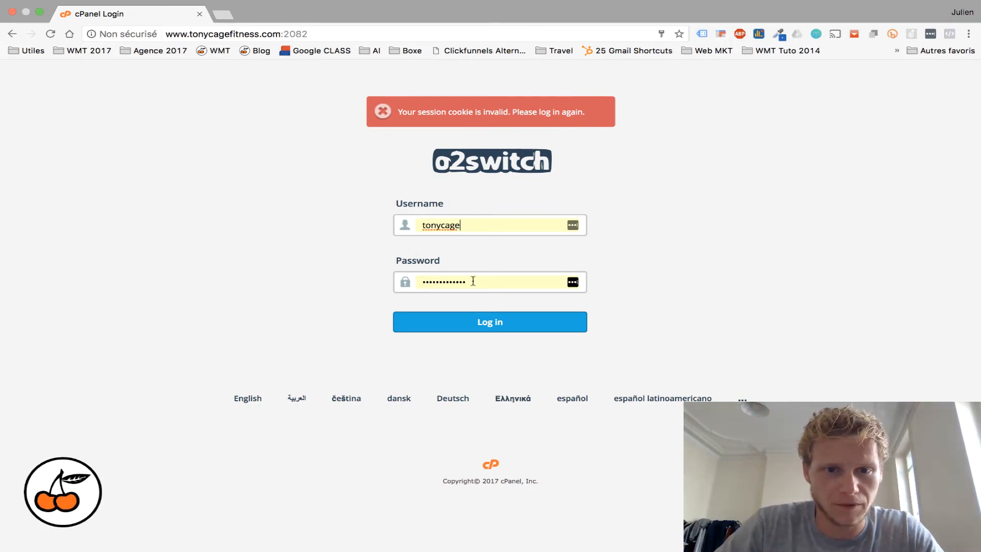
Re-enter the account password and log in to cPanel.
{"action": "left_click_drag", "start_coordinate": [473, 282], "coordinate": [308, 276]}
{"action": "type", "text": "•"}
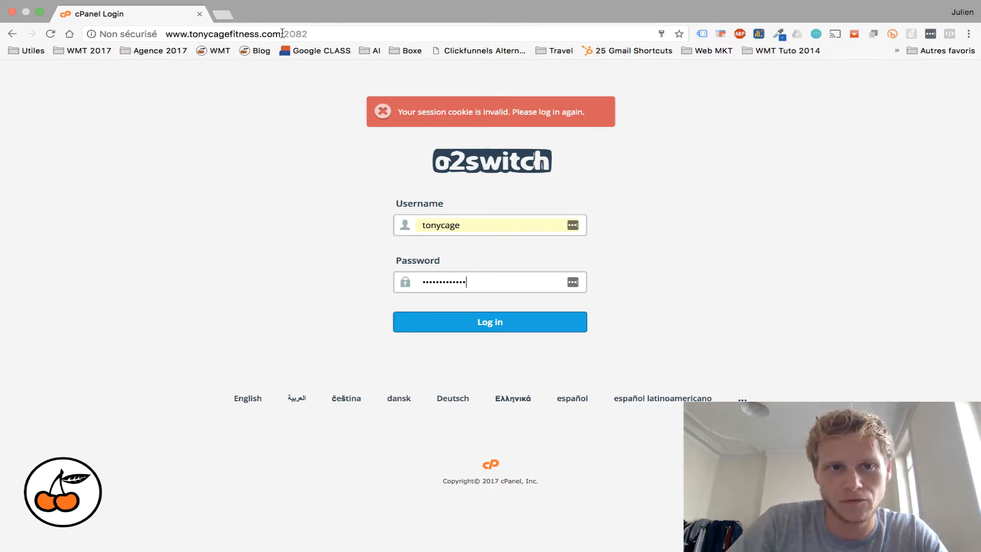
{"action": "left_click", "coordinate": [494, 322]}
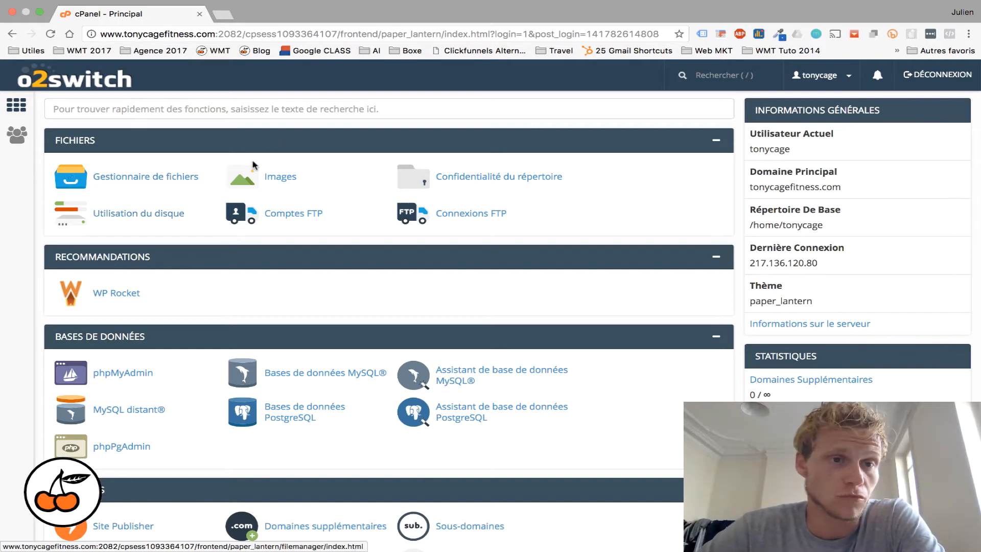
Open the cPanel file manager and go to the public_html/wp-content/themes folder.
{"action": "left_click", "coordinate": [181, 184]}
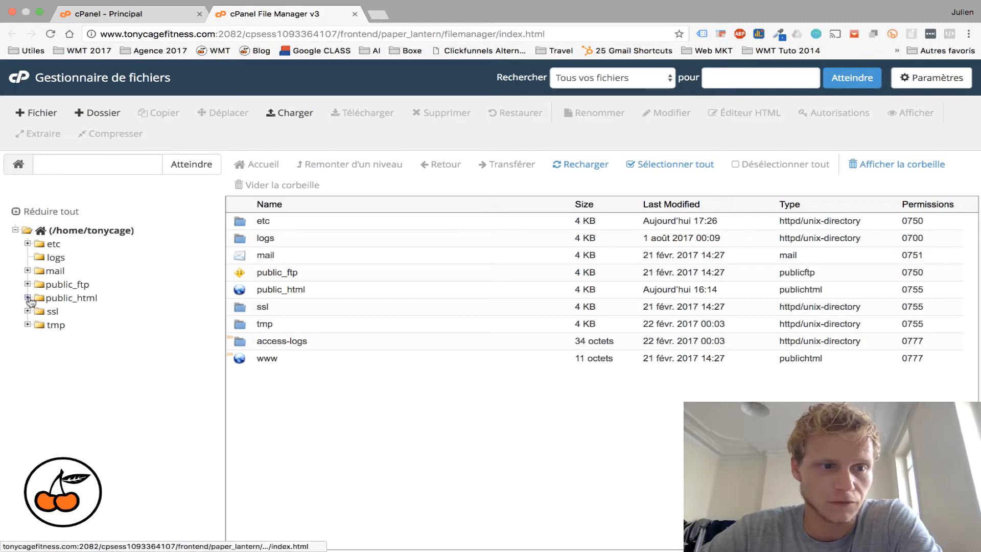
{"action": "left_click", "coordinate": [49, 299]}
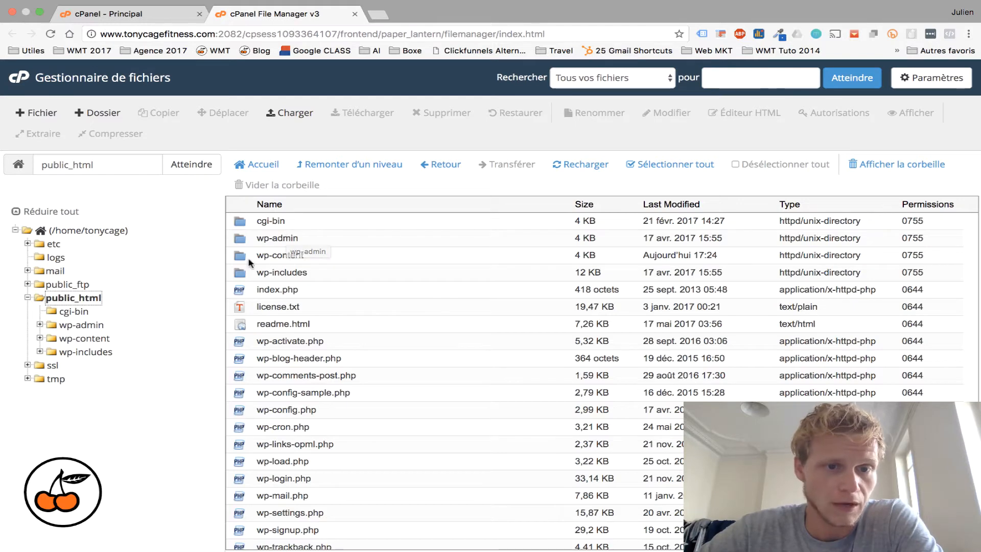
{"action": "left_click", "coordinate": [283, 257]}
{"action": "double_click", "coordinate": [252, 257]}
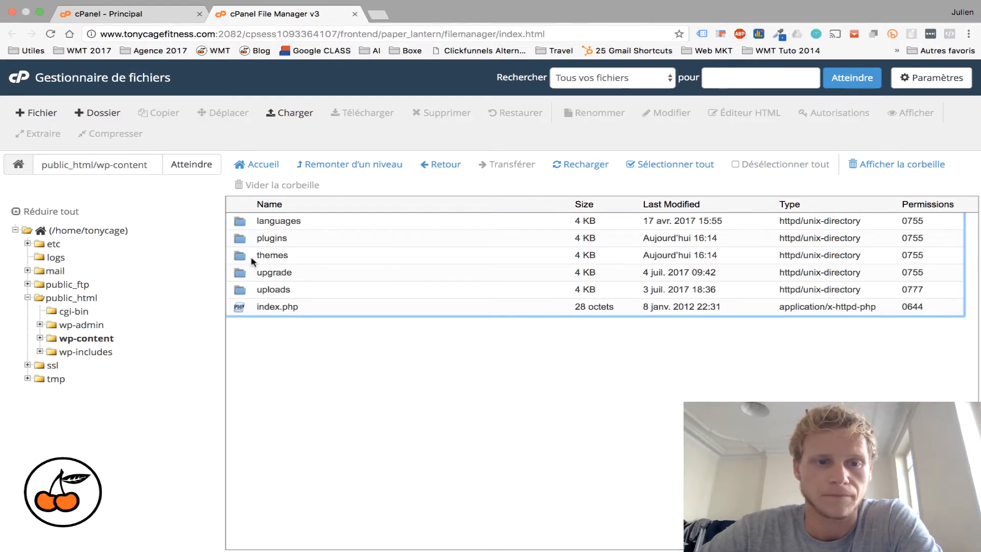
{"action": "double_click", "coordinate": [243, 255]}
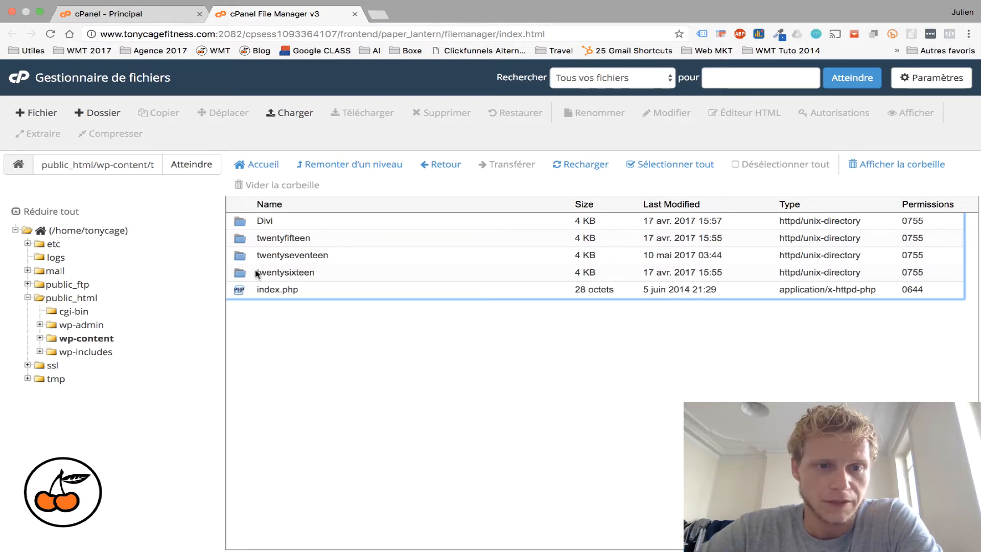
Create a new folder named Divi-child in the themes folder, alongside the Divi theme.
{"action": "left_click", "coordinate": [264, 222]}
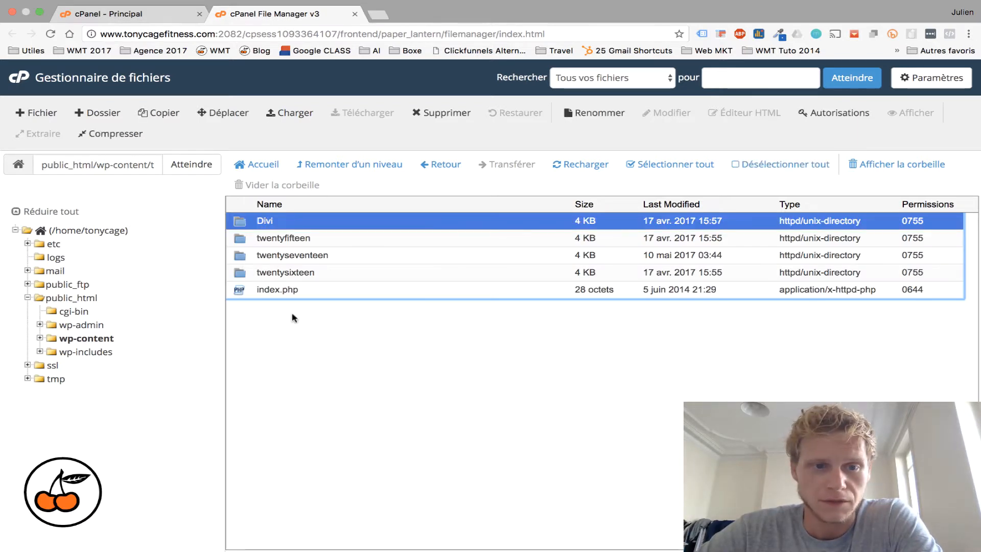
{"action": "left_click", "coordinate": [109, 117]}
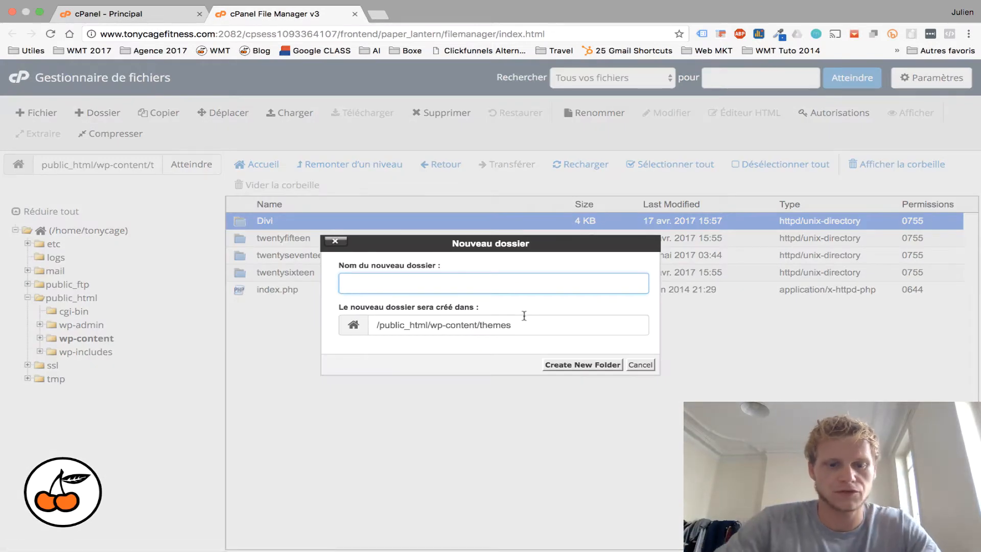
{"action": "type", "text": "Divi"}
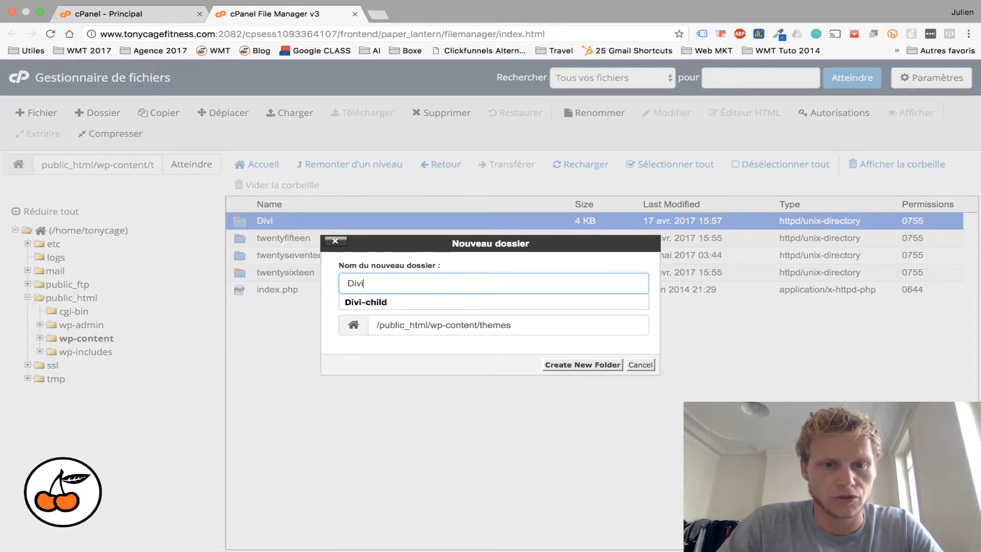
{"action": "key", "text": "Down"}
{"action": "key", "text": "Return"}
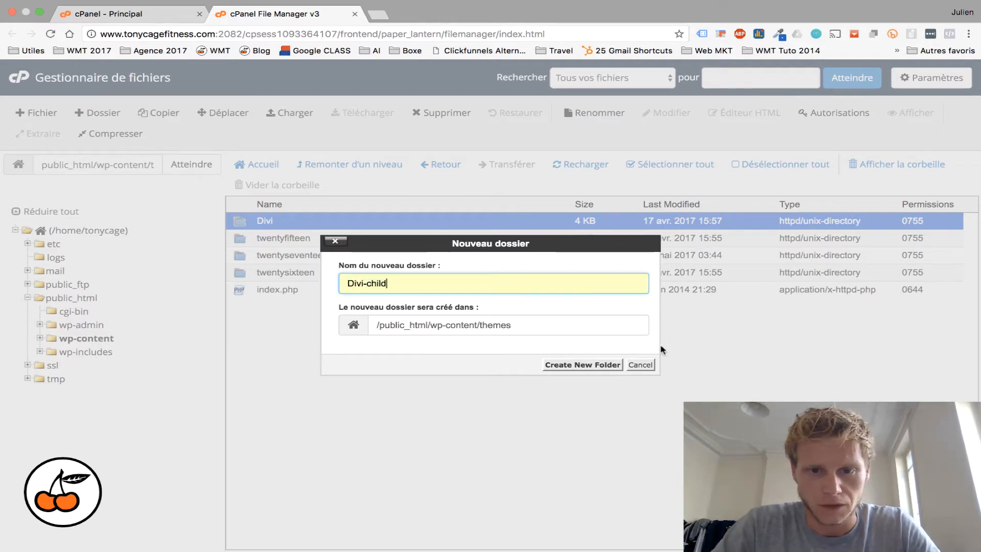
{"action": "left_click", "coordinate": [588, 365]}
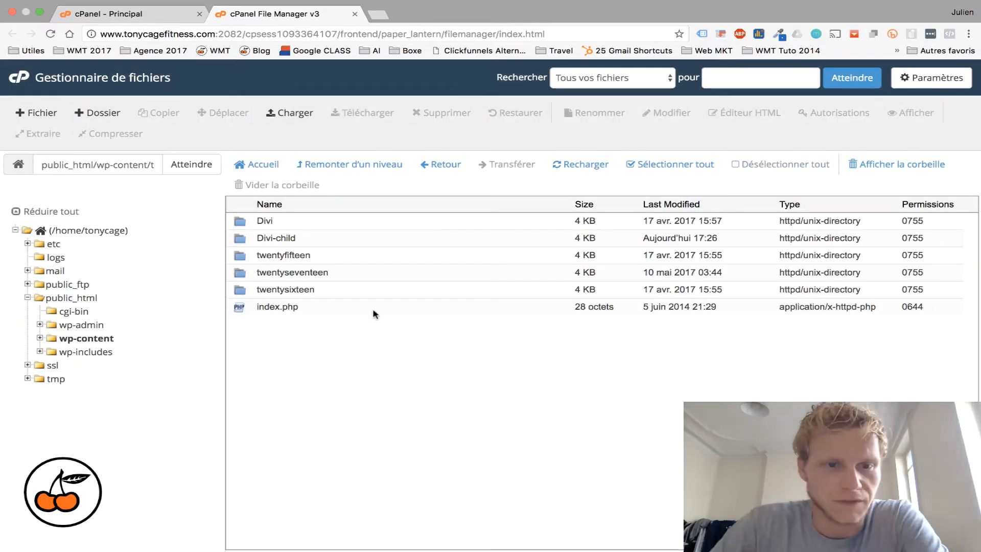
Inside the Divi-child folder, create two new files named style.css and functions.php.
{"action": "double_click", "coordinate": [290, 235]}
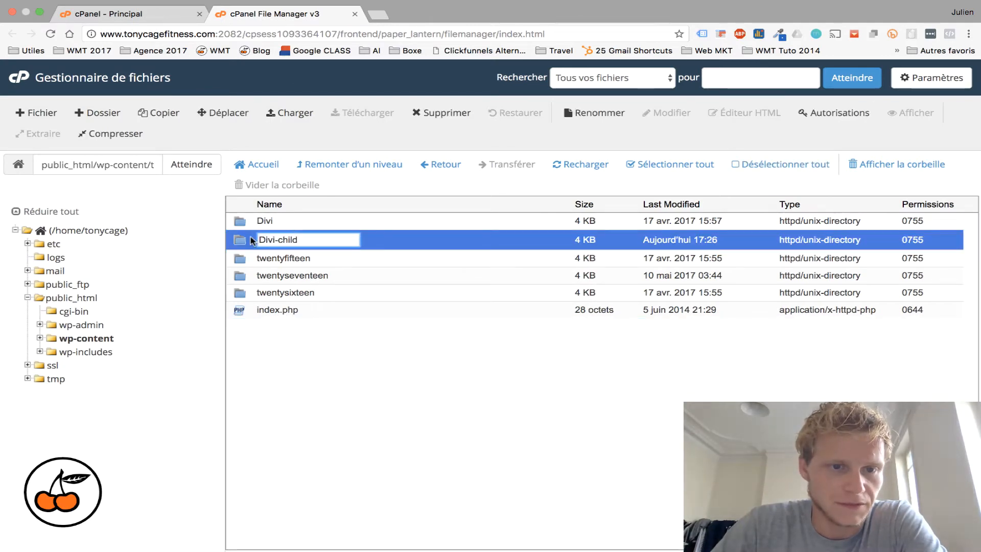
{"action": "double_click", "coordinate": [252, 240]}
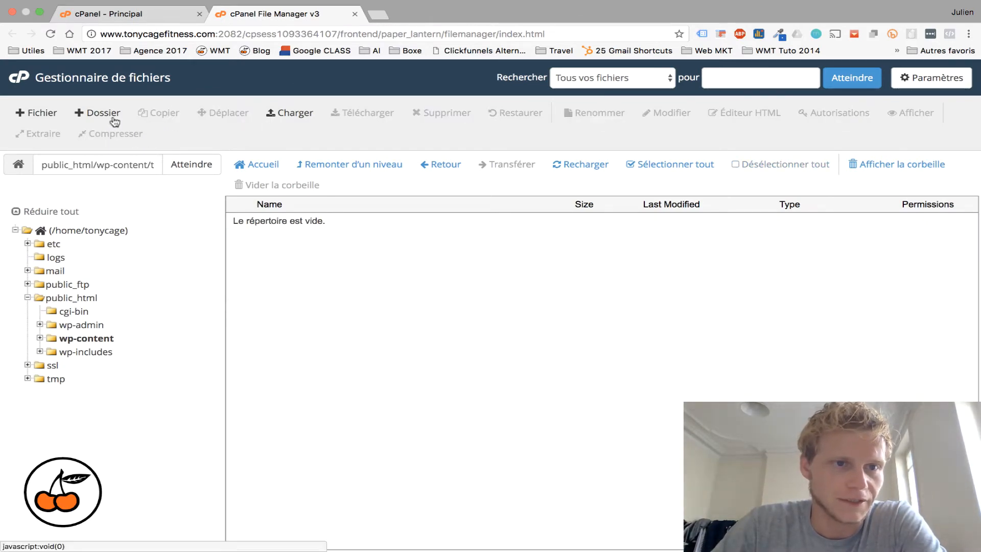
{"action": "left_click", "coordinate": [43, 112]}
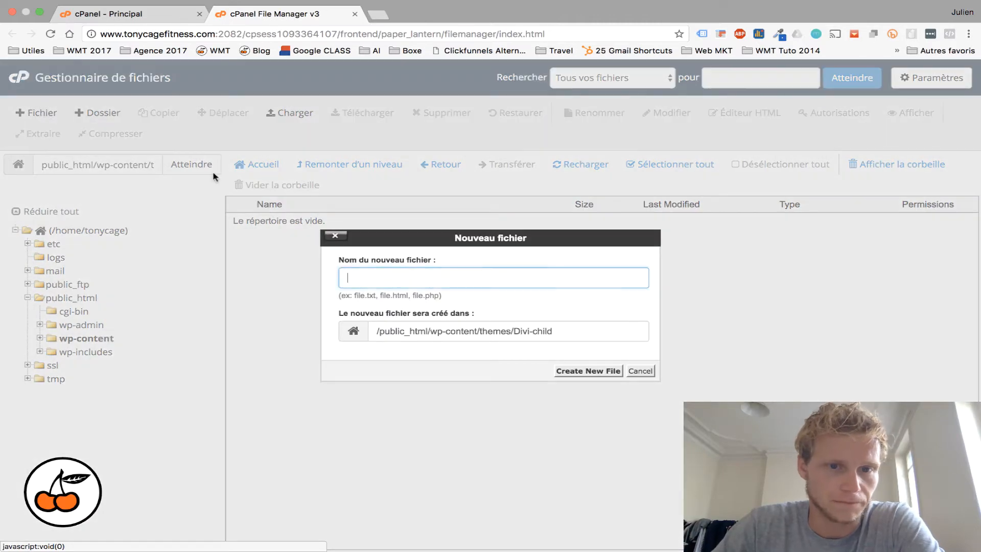
{"action": "type", "text": "style.css"}
{"action": "left_click", "coordinate": [591, 371]}
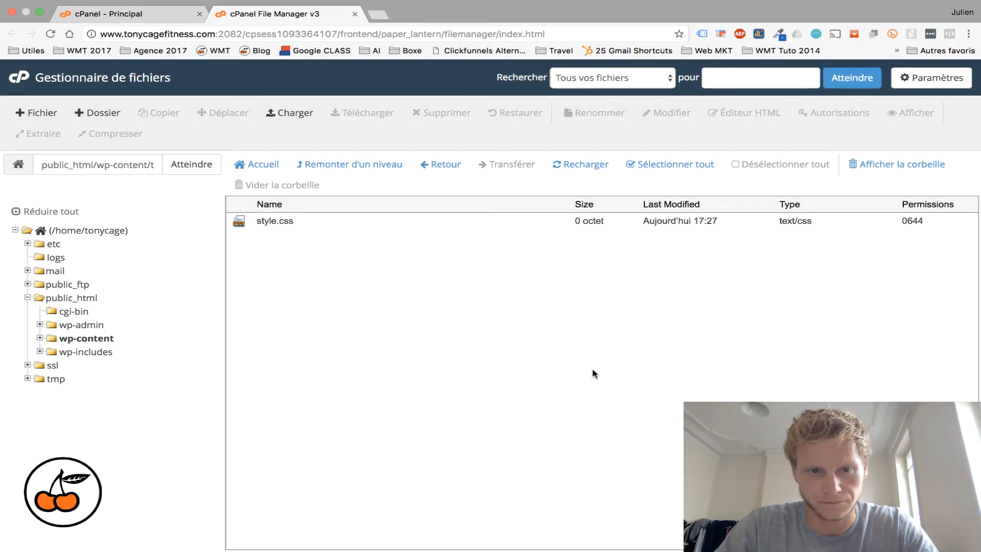
{"action": "left_click", "coordinate": [37, 113]}
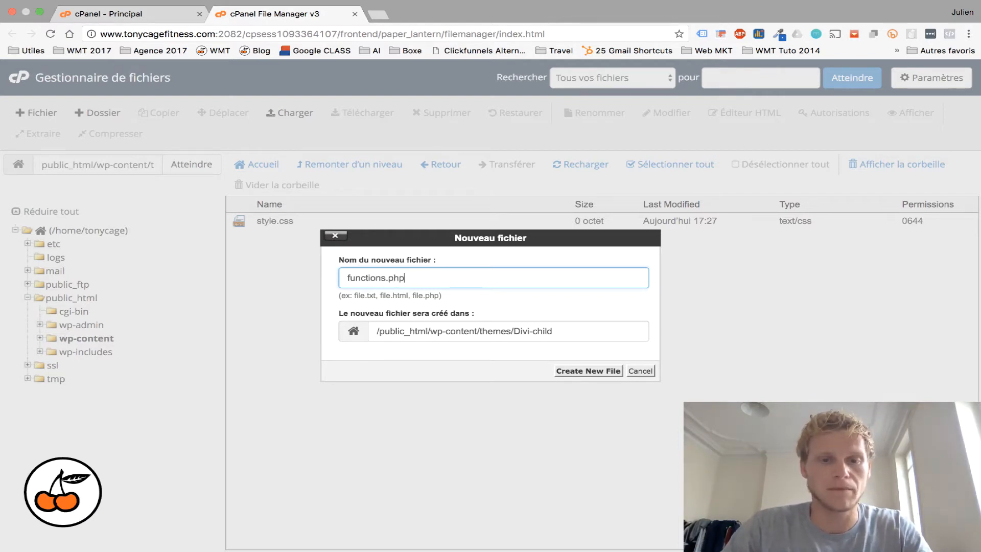
{"action": "left_click", "coordinate": [570, 368]}
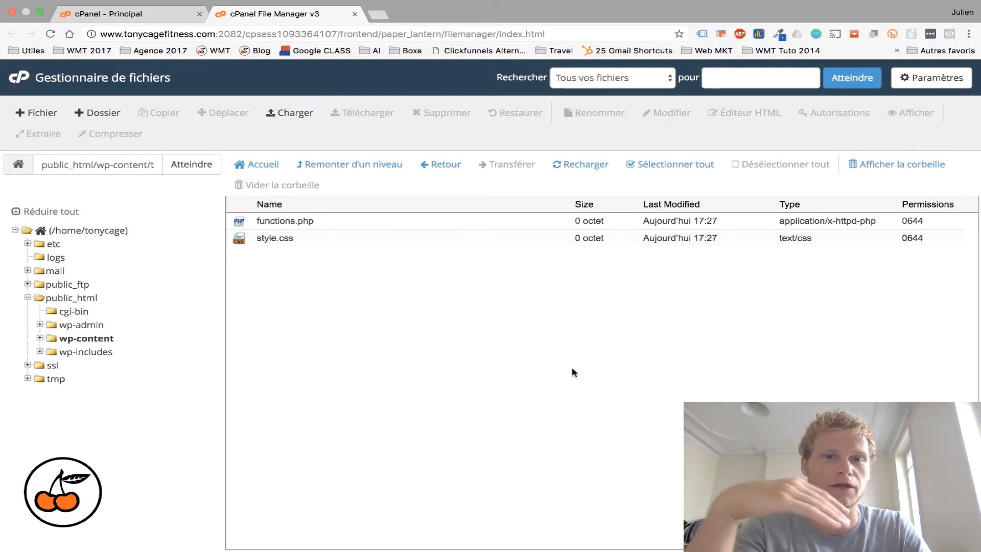
Open the child theme's style.css for editing in the file manager's code editor.
{"action": "left_click", "coordinate": [267, 238]}
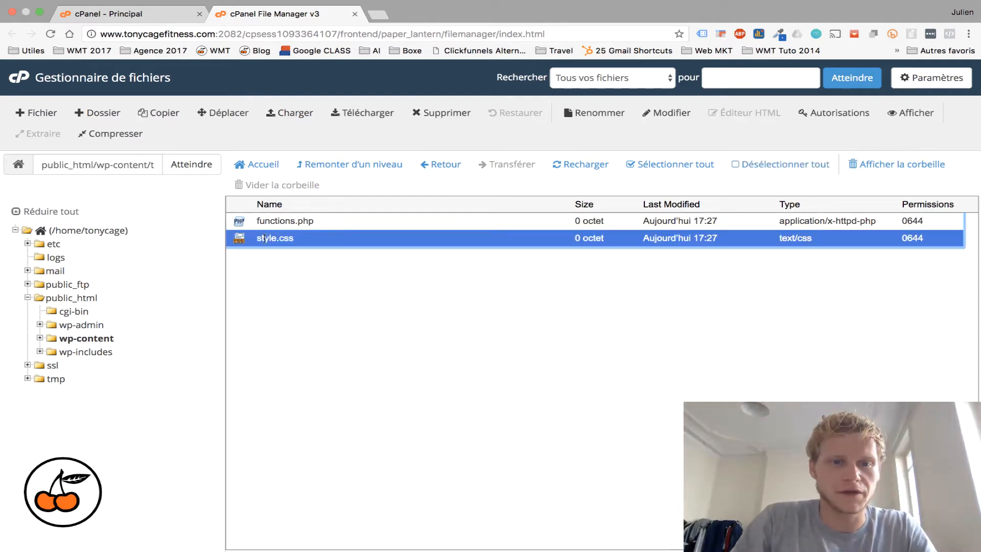
{"action": "double_click", "coordinate": [240, 242]}
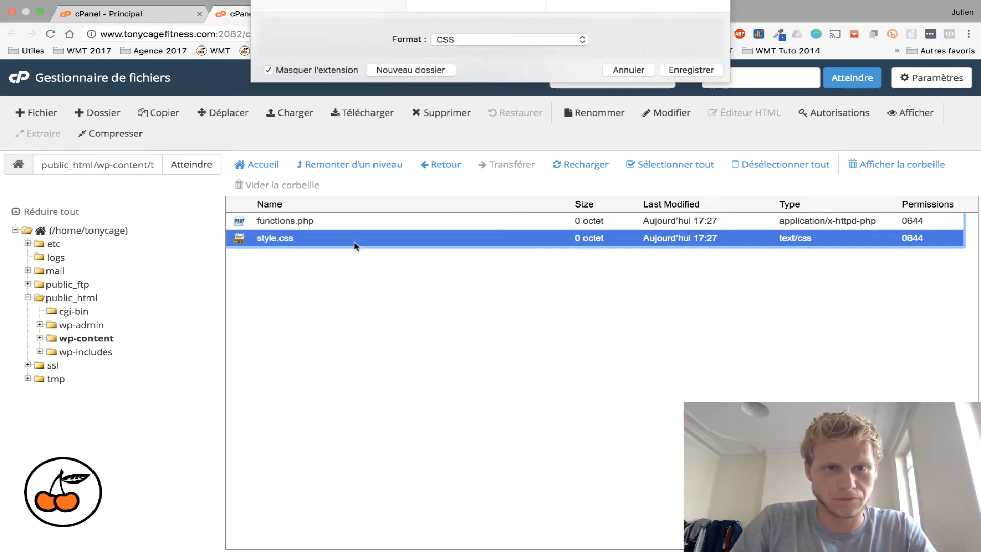
{"action": "left_click", "coordinate": [627, 297]}
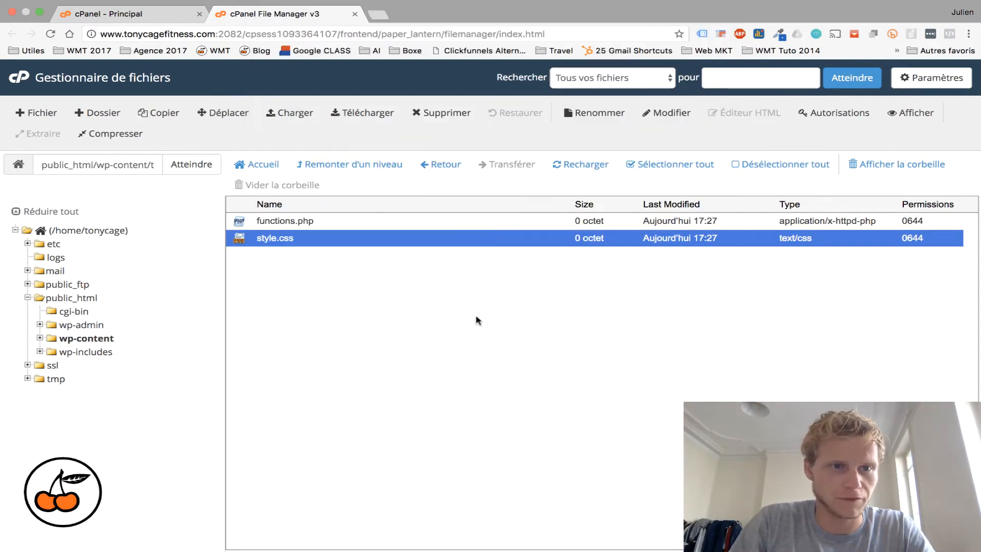
{"action": "left_click", "coordinate": [669, 114]}
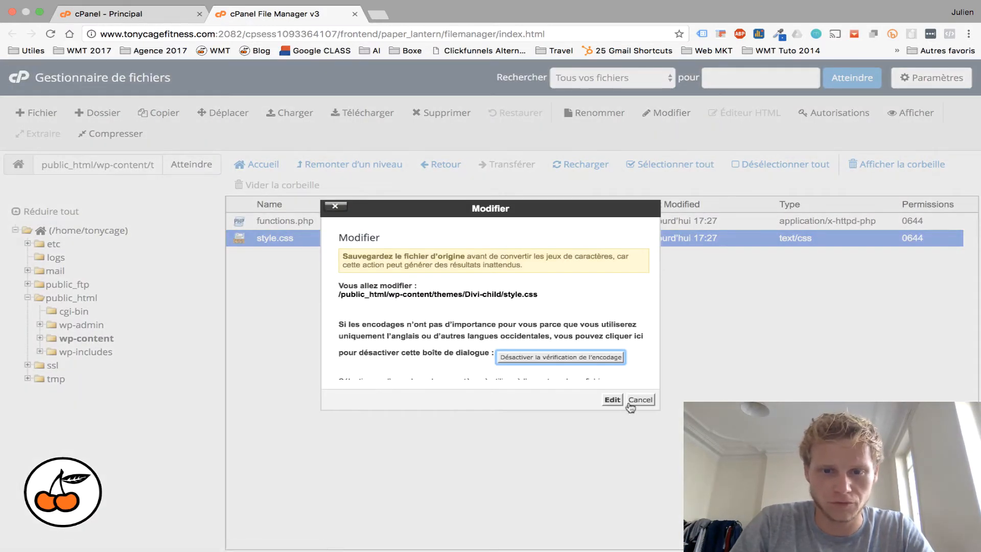
{"action": "left_click", "coordinate": [612, 400]}
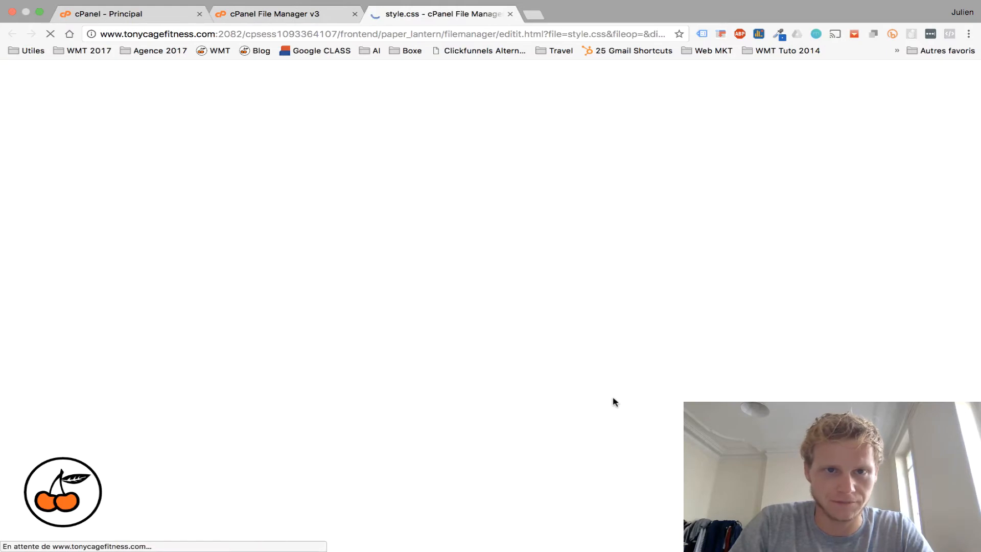
Switch to the PowerPoint presentation and copy the whole theme header comment from the Style.css slide.
{"action": "key", "text": "ctrl+Right"}
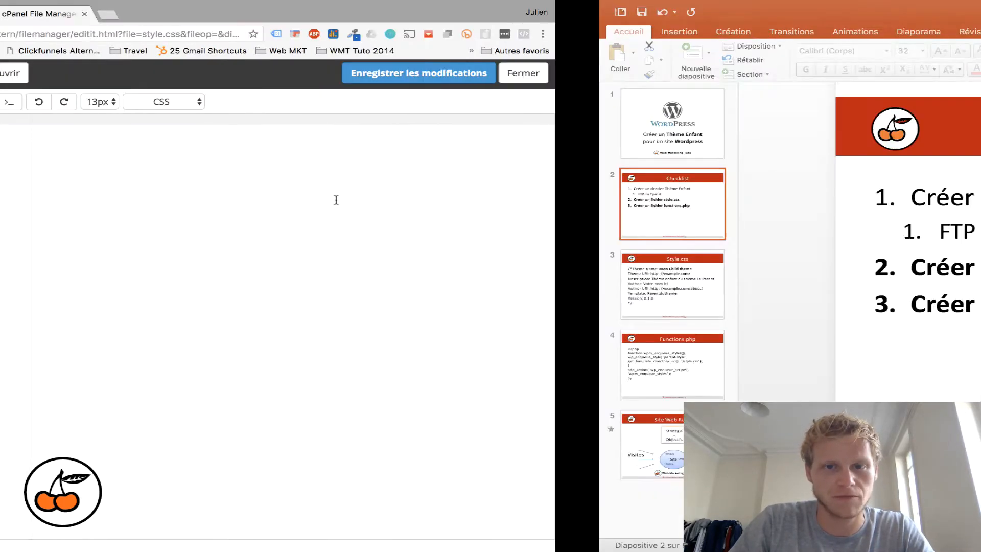
{"action": "left_click", "coordinate": [80, 277]}
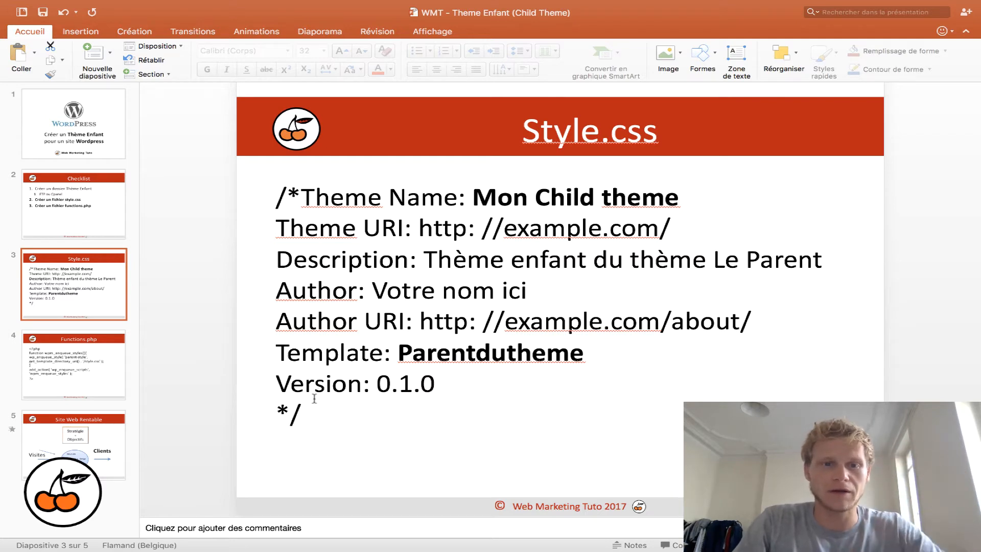
{"action": "left_click_drag", "start_coordinate": [317, 416], "coordinate": [262, 195]}
{"action": "key", "text": "super+c"}
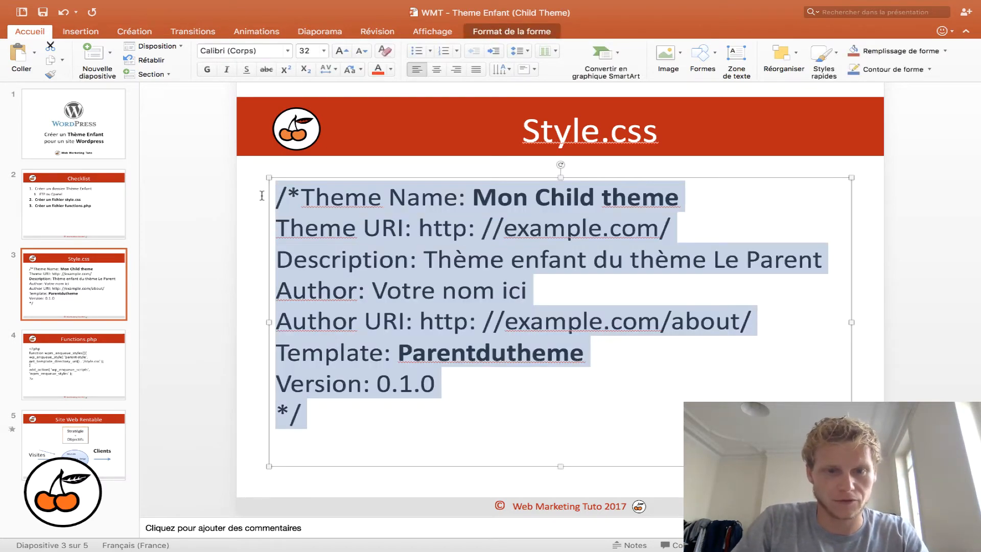
Switch to Chrome, paste the copied header into style.css, and set the theme name to "Mon enfant Divi" and the template to DIVI.
{"action": "key", "text": "super+Tab"}
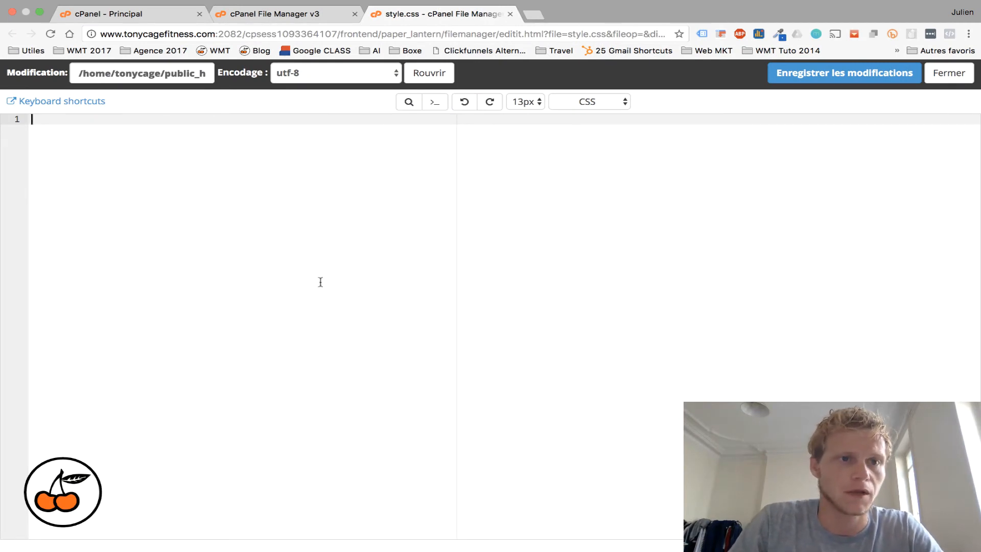
{"action": "key", "text": "super+v"}
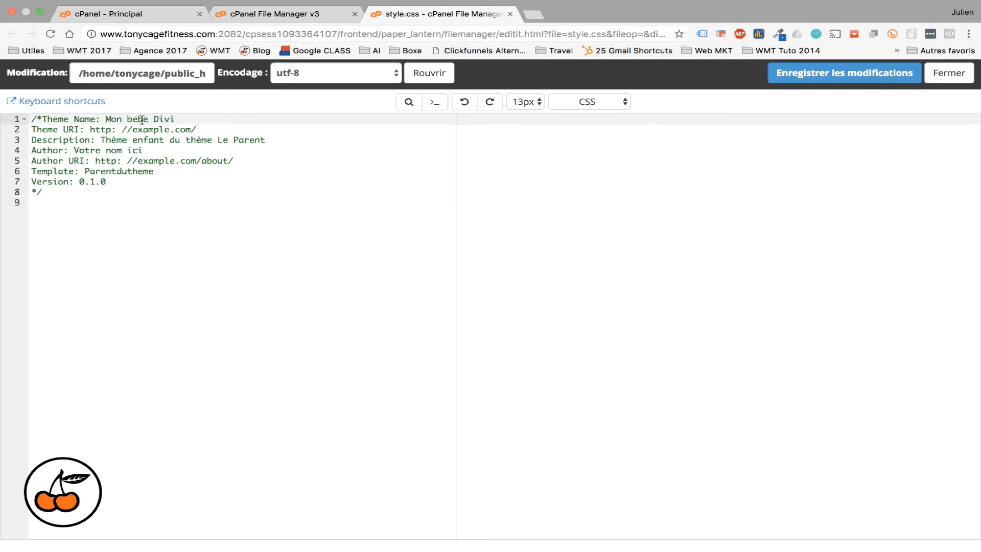
{"action": "double_click", "coordinate": [141, 119]}
{"action": "type", "text": "enfant Divi"}
{"action": "left_click_drag", "start_coordinate": [160, 173], "coordinate": [87, 172]}
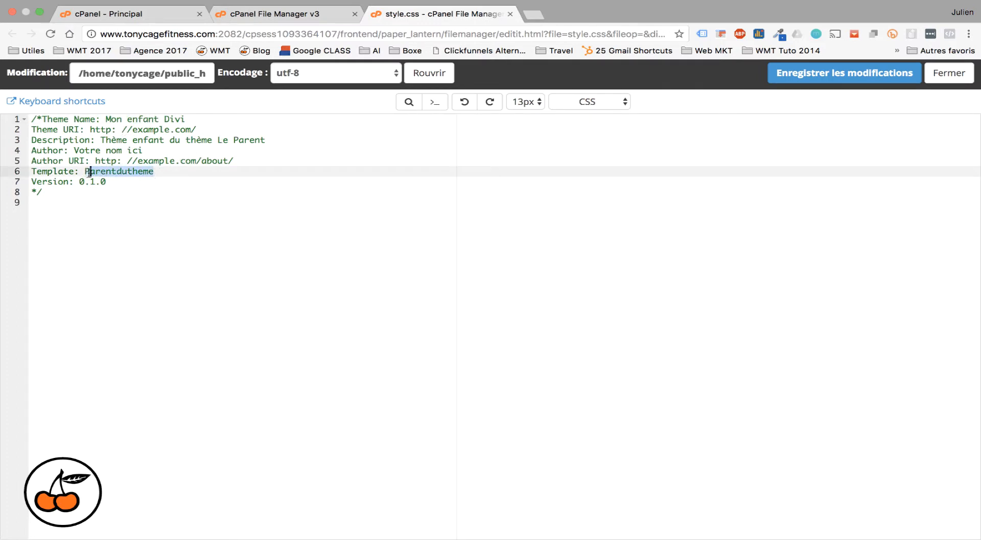
{"action": "type", "text": "DIVI"}
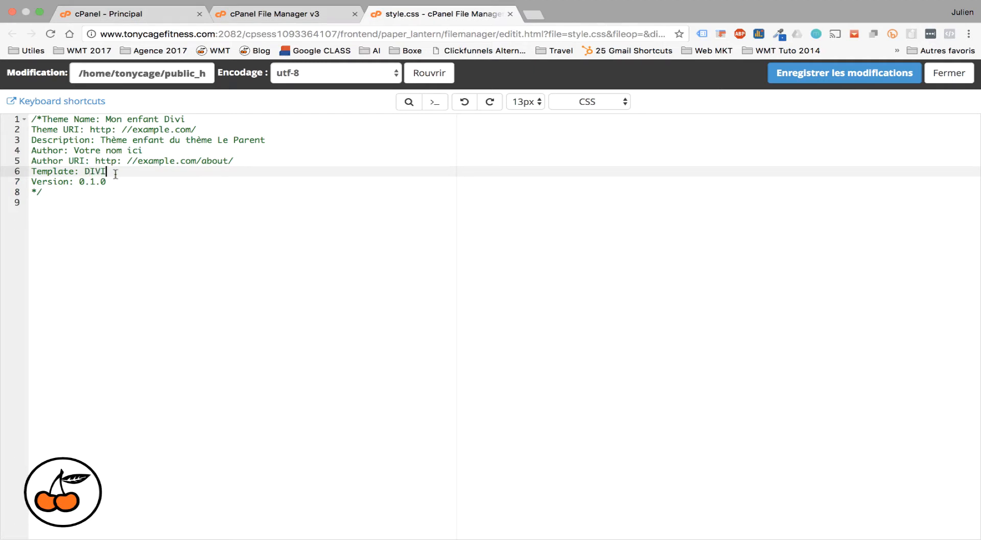
Fill in the author's name and set the Author URI to the author's own page on webmarketingtuto.com.
{"action": "left_click_drag", "start_coordinate": [144, 150], "coordinate": [75, 150]}
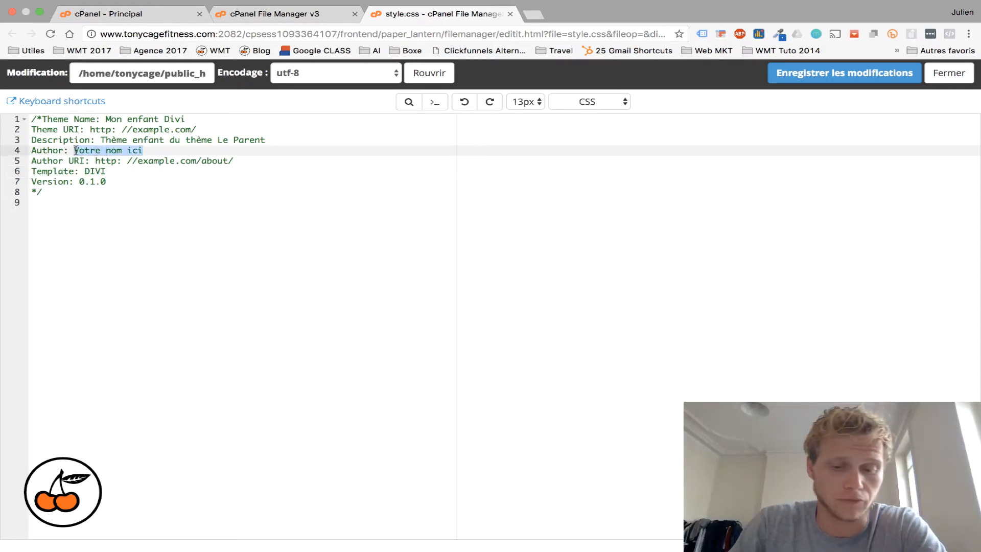
{"action": "type", "text": "Julien WMT"}
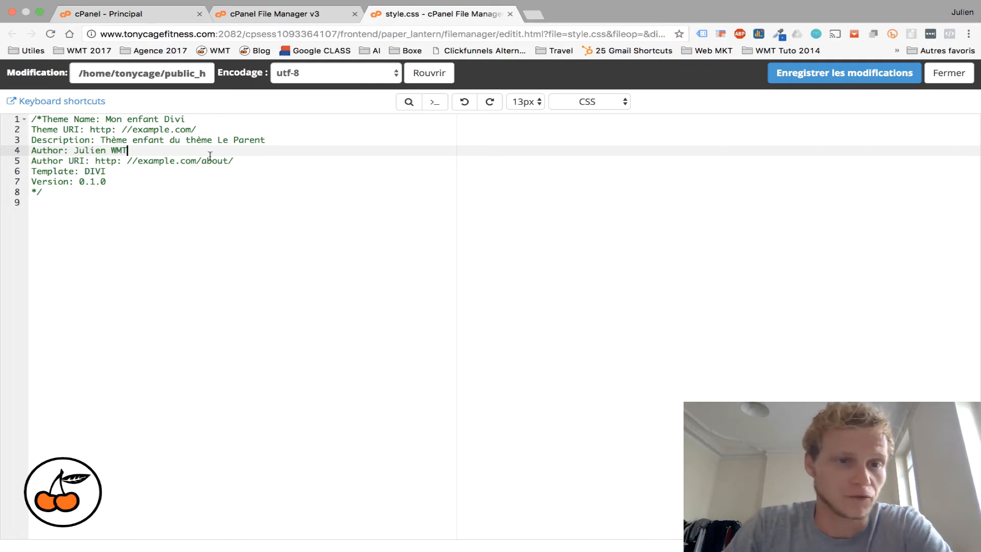
{"action": "double_click", "coordinate": [154, 161]}
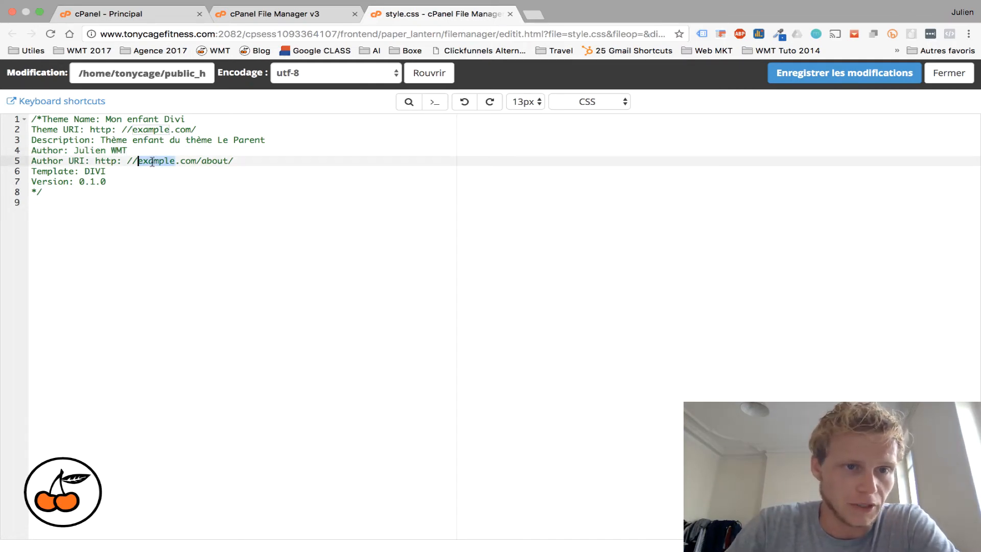
{"action": "type", "text": "webmarke"}
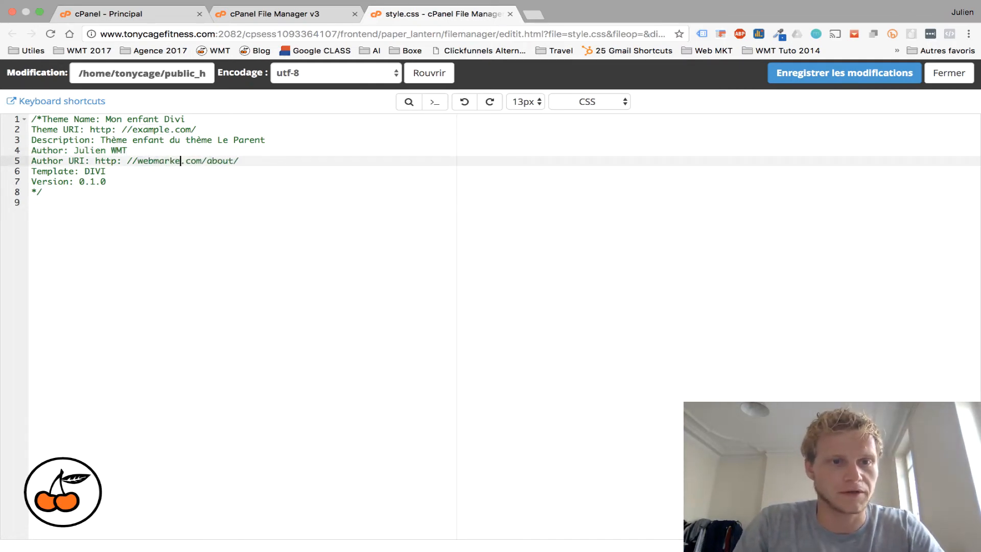
{"action": "type", "text": "tingtuto"}
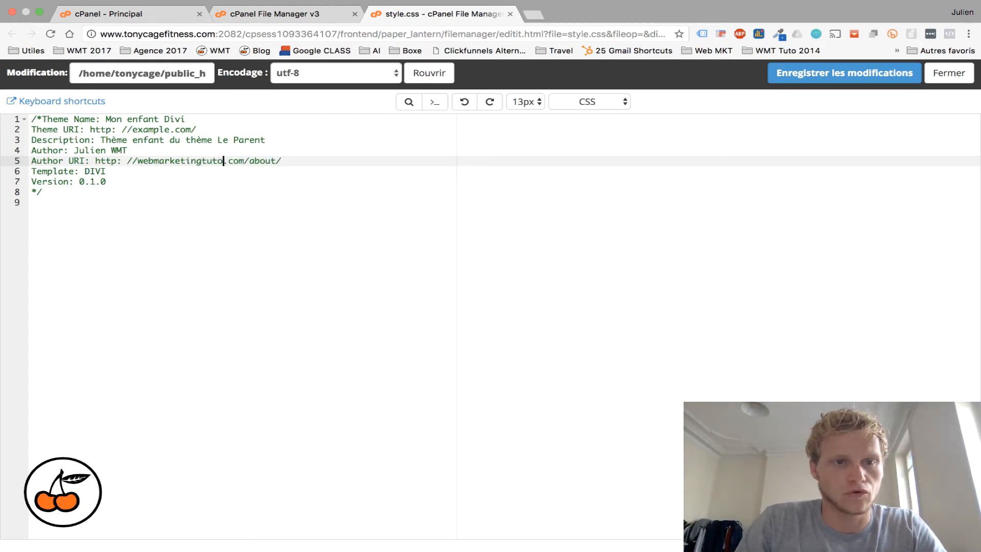
{"action": "left_click", "coordinate": [307, 161]}
{"action": "key", "text": "BackSpace"}
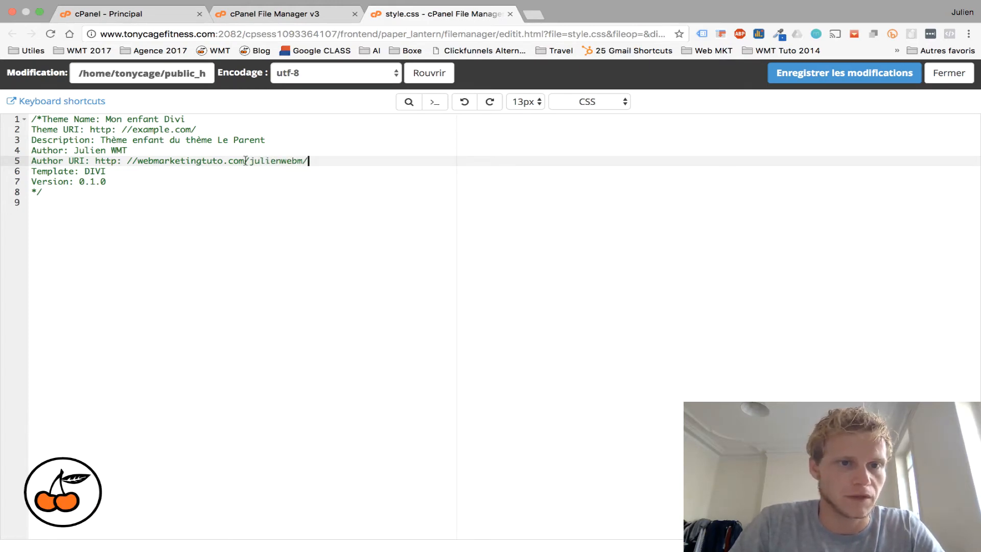
Replace the Theme URI with the "http: //webmarketingtuto.com/" part of the Author URI, and save and close style.css.
{"action": "left_click_drag", "start_coordinate": [249, 160], "coordinate": [100, 161]}
{"action": "key", "text": "super+c"}
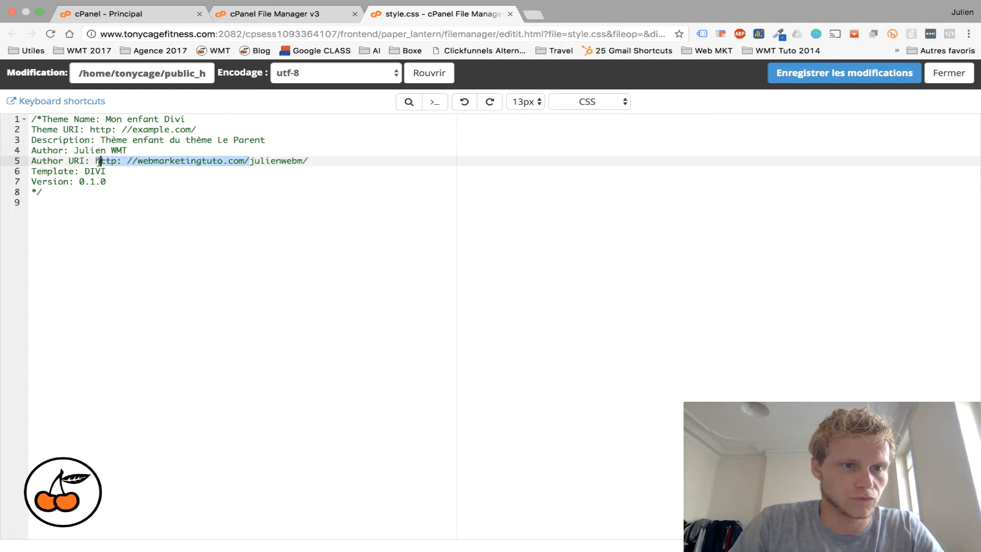
{"action": "left_click_drag", "start_coordinate": [198, 131], "coordinate": [102, 129]}
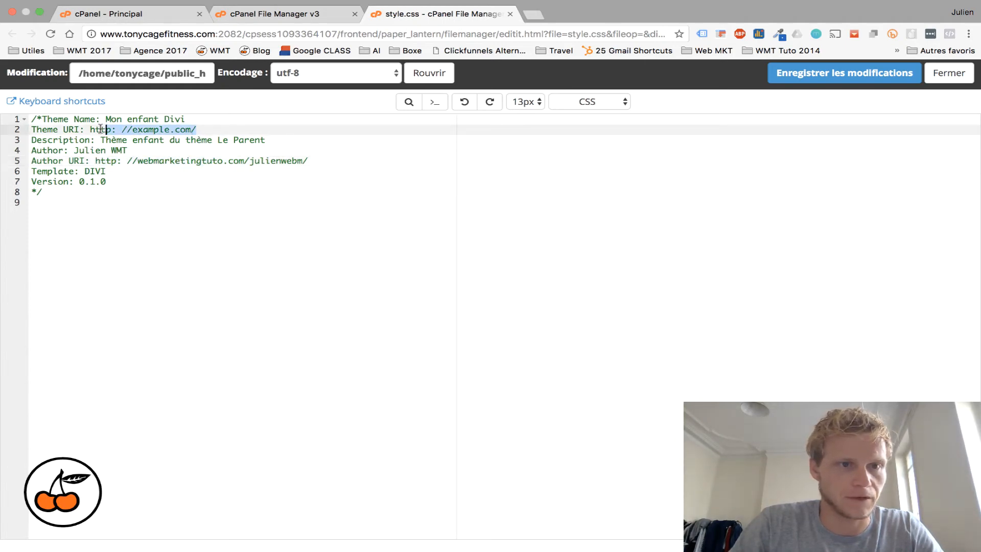
{"action": "key", "text": "super+v"}
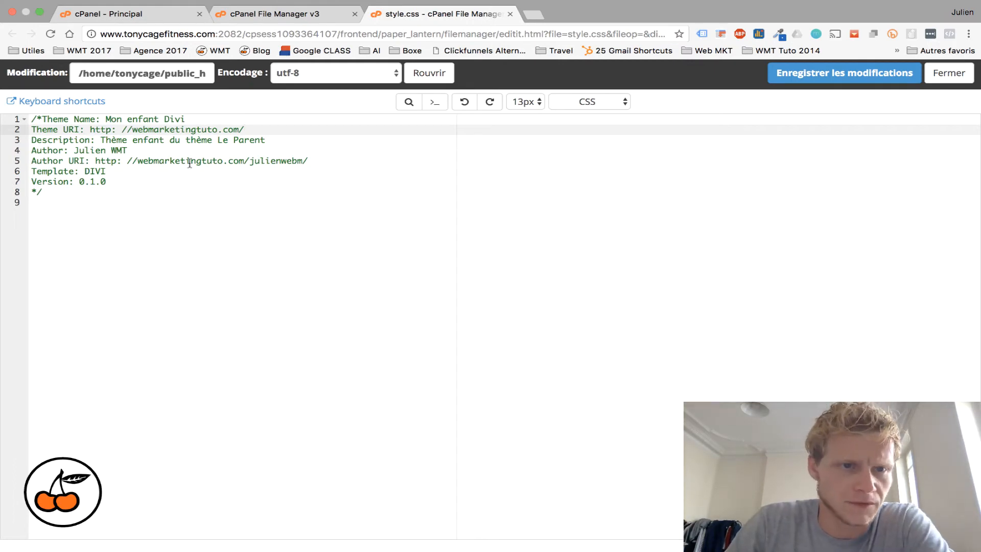
{"action": "left_click", "coordinate": [852, 75]}
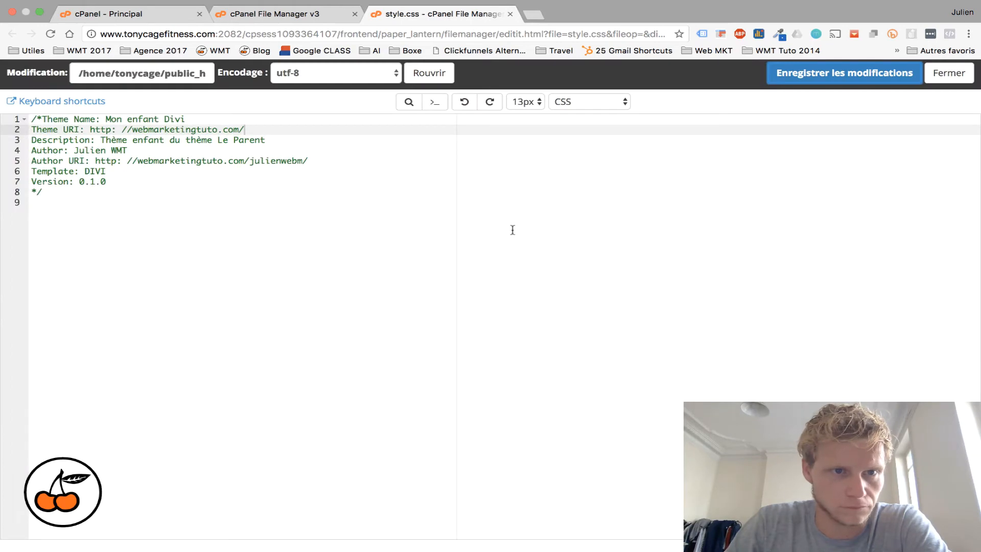
{"action": "left_click", "coordinate": [949, 73]}
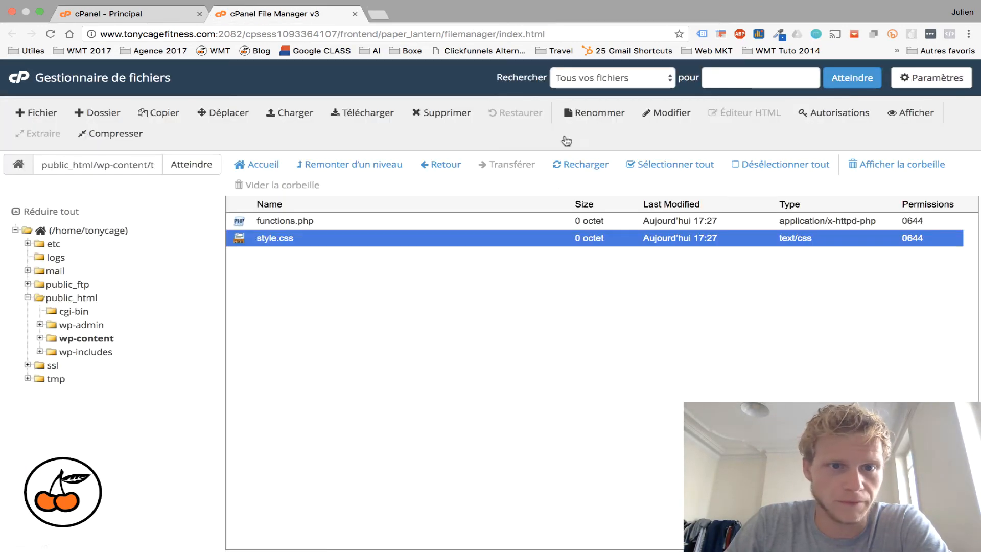
Open the child theme's functions.php for editing in the file manager's code editor.
{"action": "left_click", "coordinate": [342, 225]}
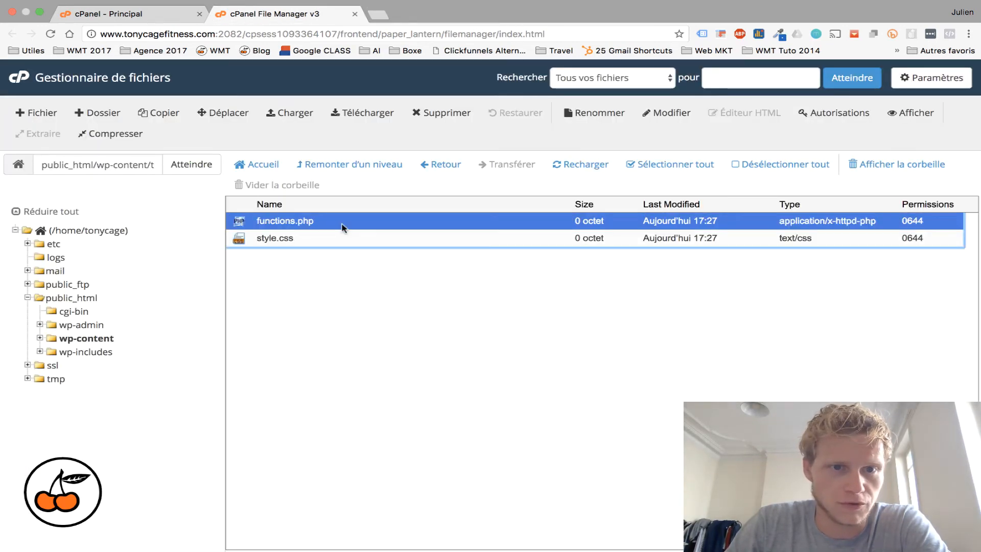
{"action": "left_click", "coordinate": [667, 110]}
{"action": "left_click", "coordinate": [616, 399]}
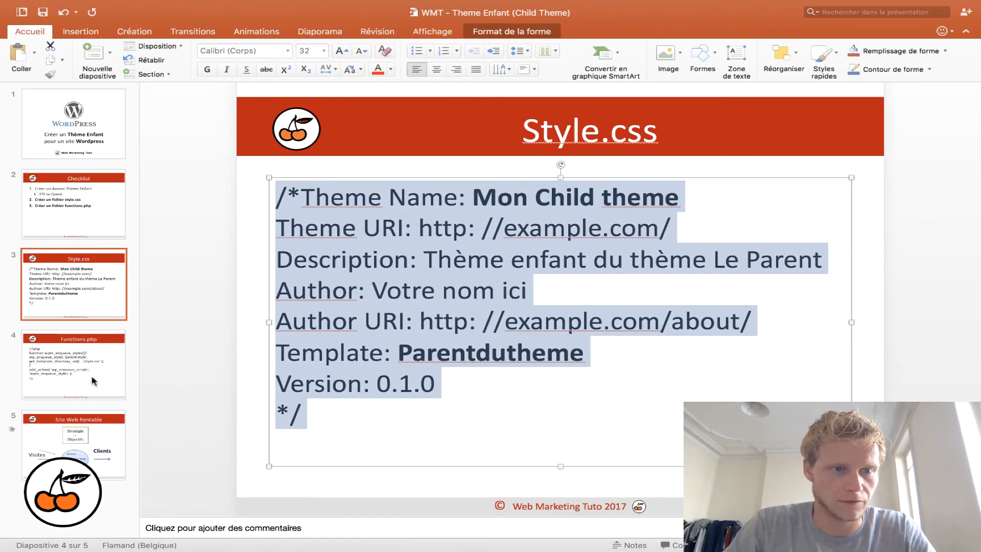
Copy the full PHP code from PowerPoint's Functions.php slide into functions.php in Chrome, and save and close the file.
{"action": "left_click", "coordinate": [93, 381]}
{"action": "left_click_drag", "start_coordinate": [313, 389], "coordinate": [258, 181]}
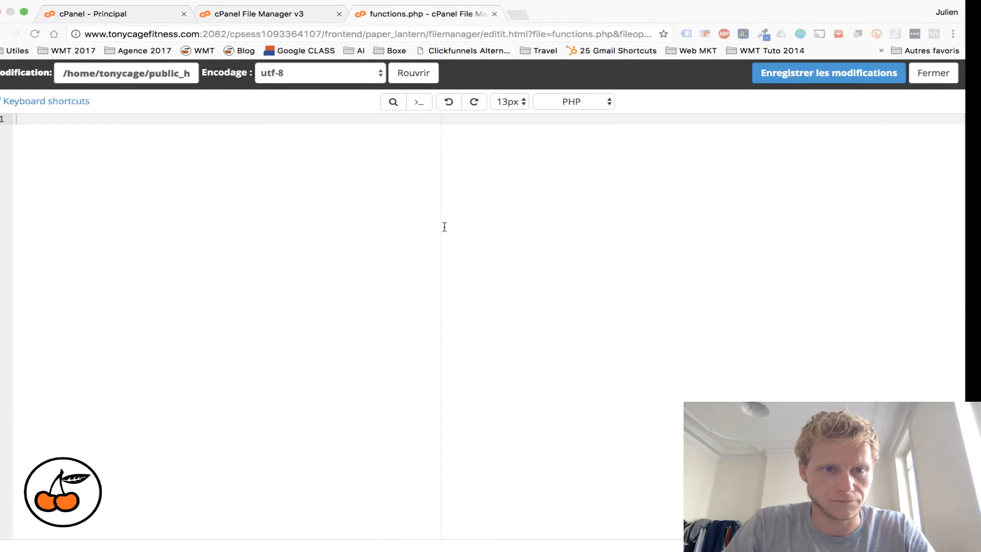
{"action": "type", "text": "<?php function wpm_enqueue_styles(){ wp_enqueue_style( 'parent-style', get_template_directory_uri() . '/style.css' ); } add_action( 'wp_enqueue_scripts', 'wpm_enqueue_styles' ); ?>"}
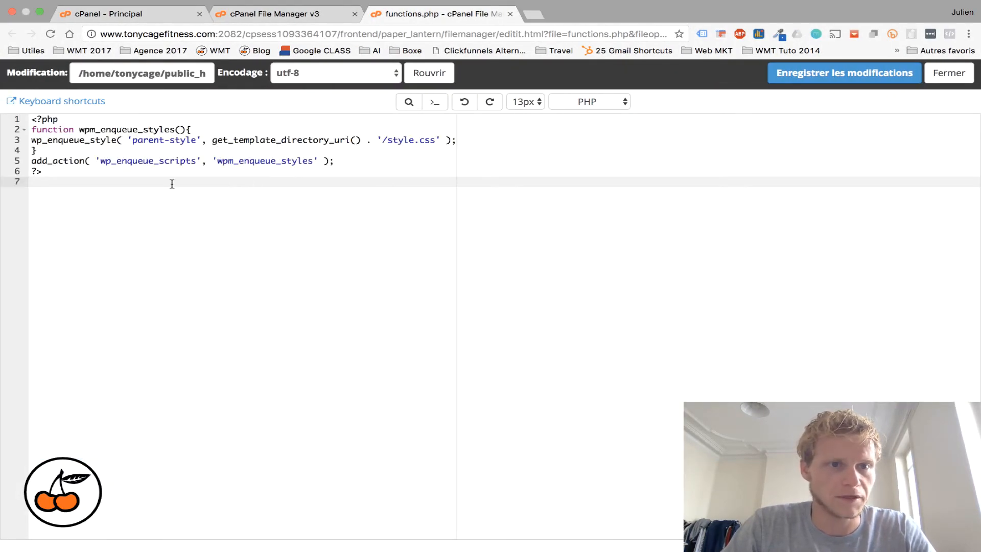
{"action": "left_click_drag", "start_coordinate": [133, 140], "coordinate": [187, 139]}
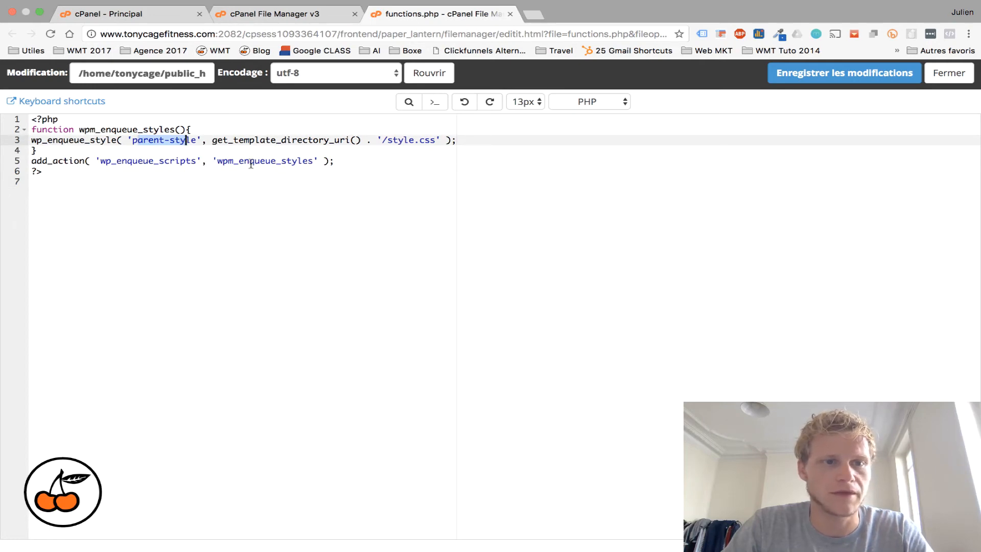
{"action": "left_click", "coordinate": [833, 84]}
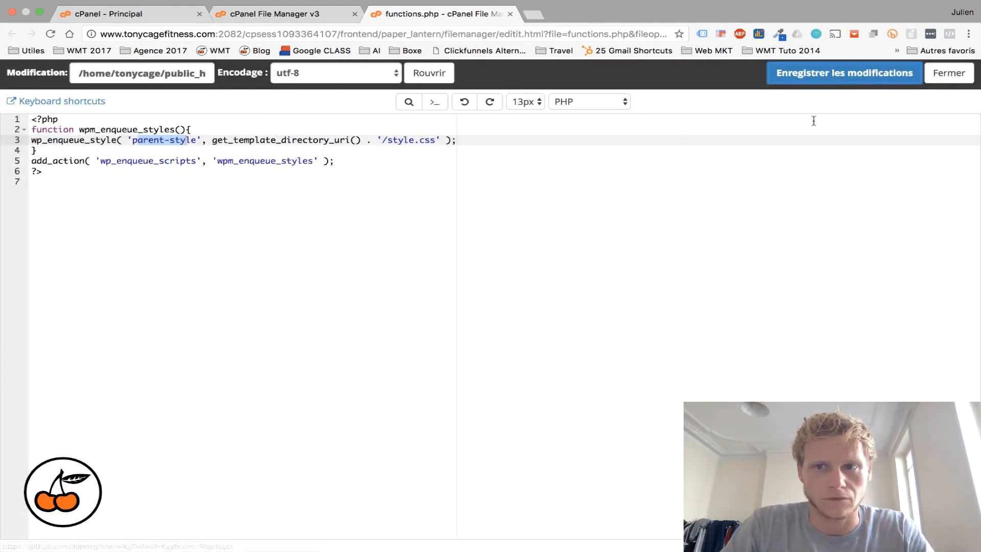
{"action": "left_click", "coordinate": [960, 82]}
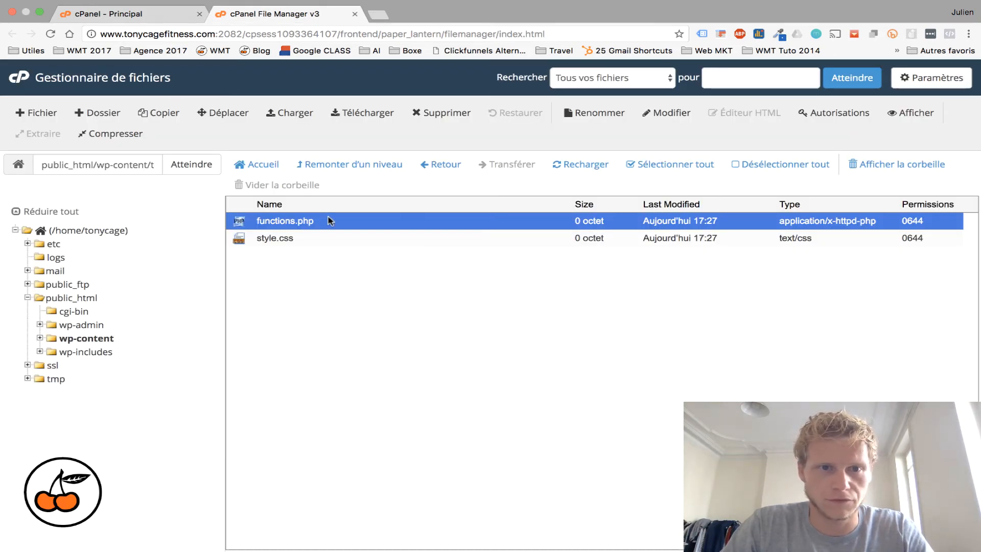
{"action": "mouse_move", "coordinate": [147, 4]}
{"action": "left_click", "coordinate": [101, 6]}
{"action": "key", "text": "Escape"}
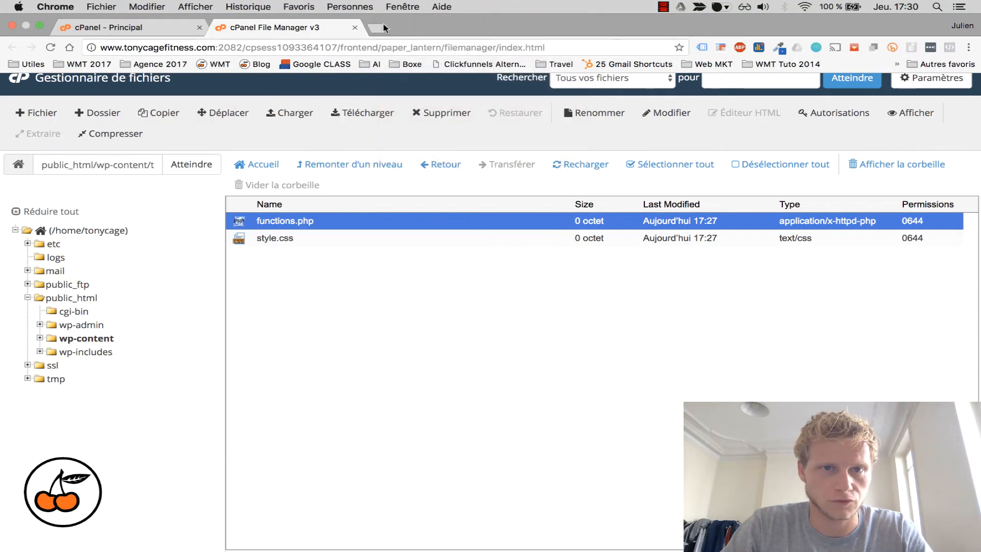
{"action": "key", "text": "super+t"}
{"action": "type", "text": "ton"}
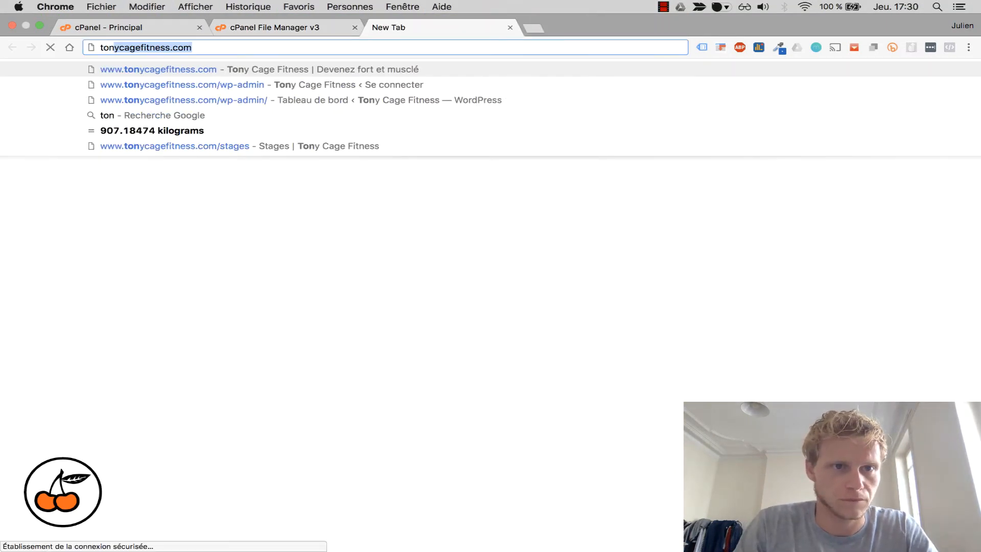
{"action": "key", "text": "Right"}
{"action": "key", "text": "Down"}
{"action": "key", "text": "Return"}
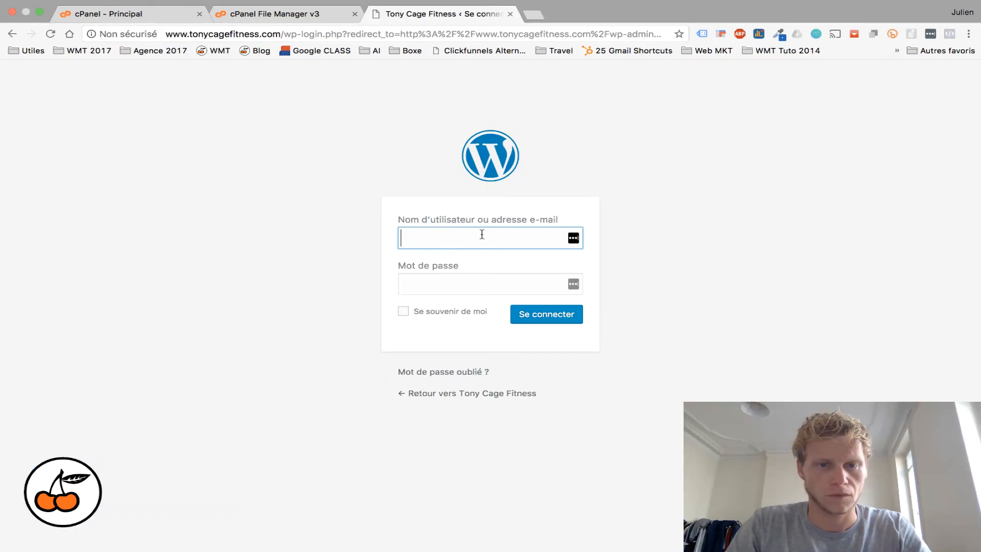
Log in to the WordPress dashboard with the account's username and password.
{"action": "left_click", "coordinate": [482, 235]}
{"action": "type", "text": "Ju"}
{"action": "key", "text": "Down"}
{"action": "key", "text": "Tab"}
{"action": "type", "text": "************"}
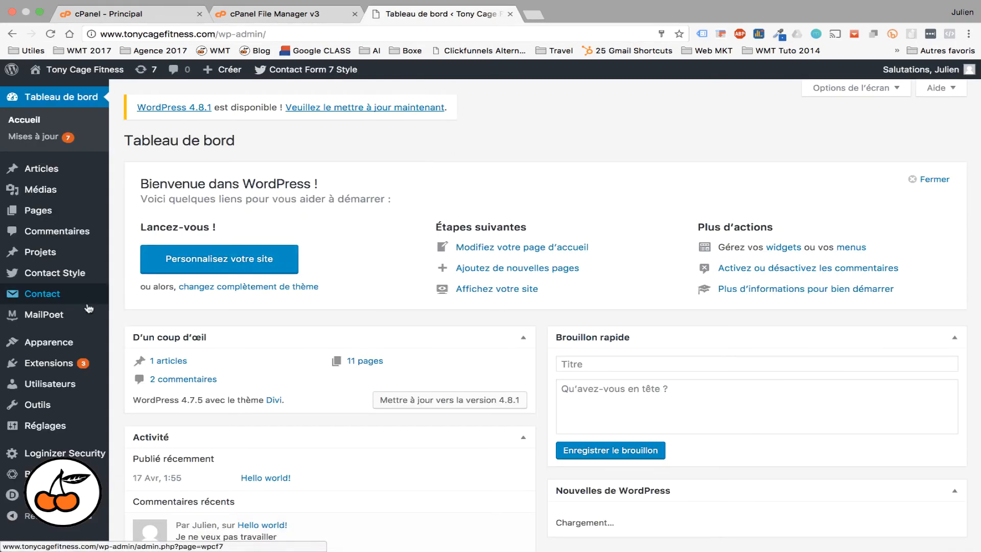
Open the WordPress Themes page and check the installed and damaged themes for the child theme.
{"action": "mouse_move", "coordinate": [66, 345]}
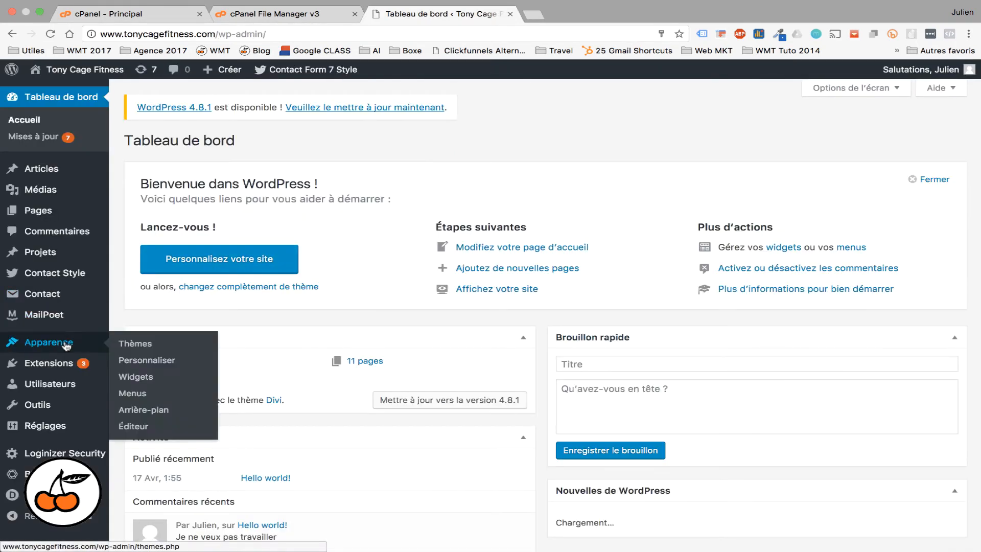
{"action": "left_click", "coordinate": [123, 346]}
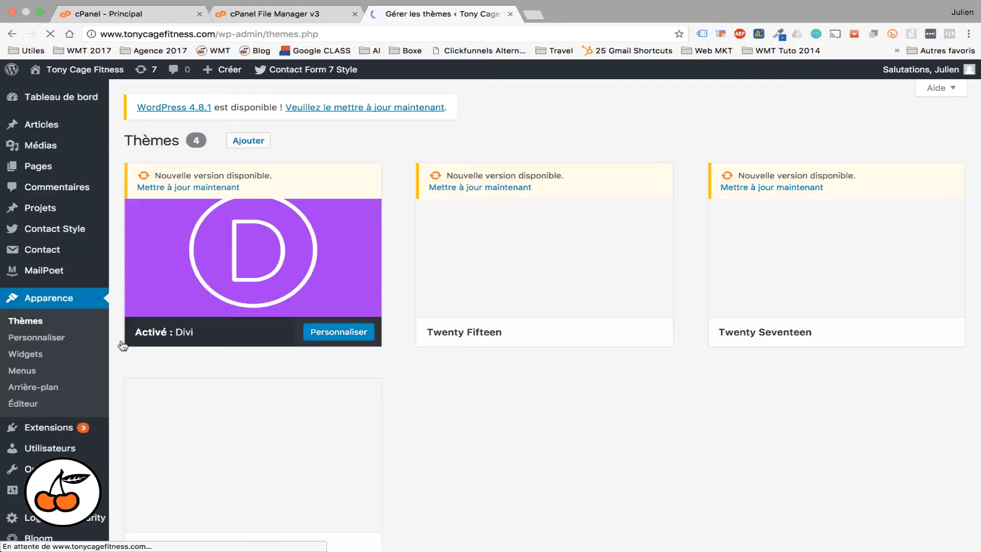
{"action": "scroll", "coordinate": [134, 348], "scroll_direction": "down", "scroll_amount": 4}
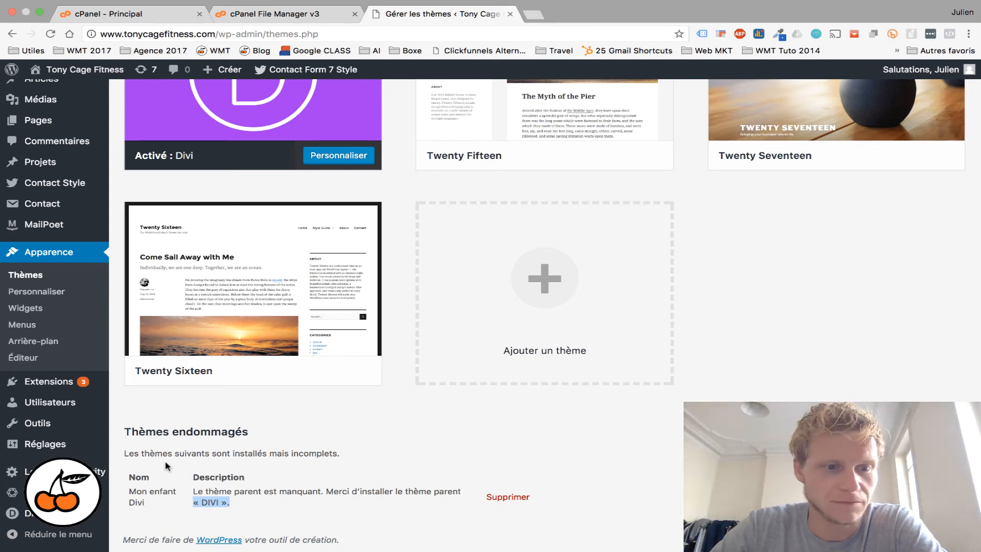
Open the child theme's style.css for editing in the cPanel file manager.
{"action": "left_click", "coordinate": [272, 17]}
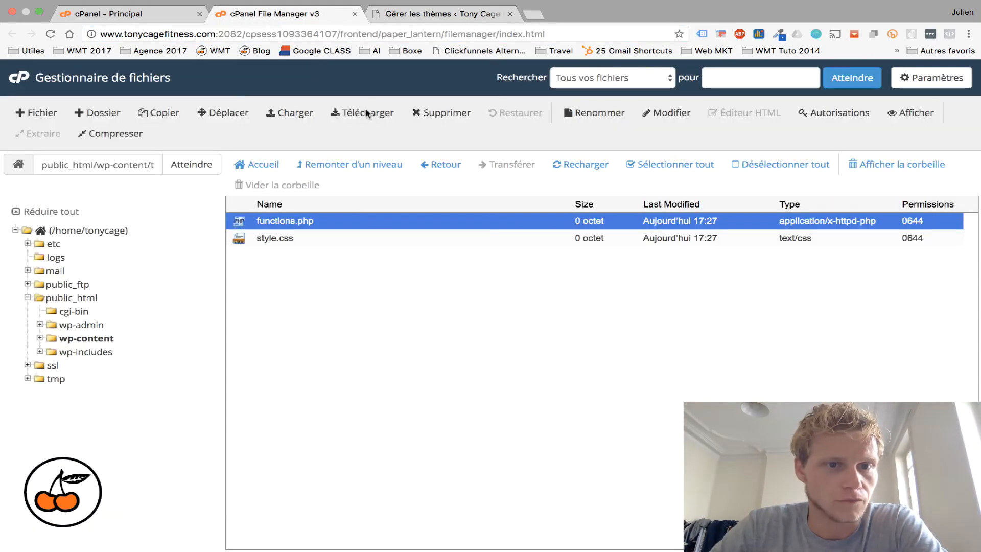
{"action": "left_click", "coordinate": [286, 238]}
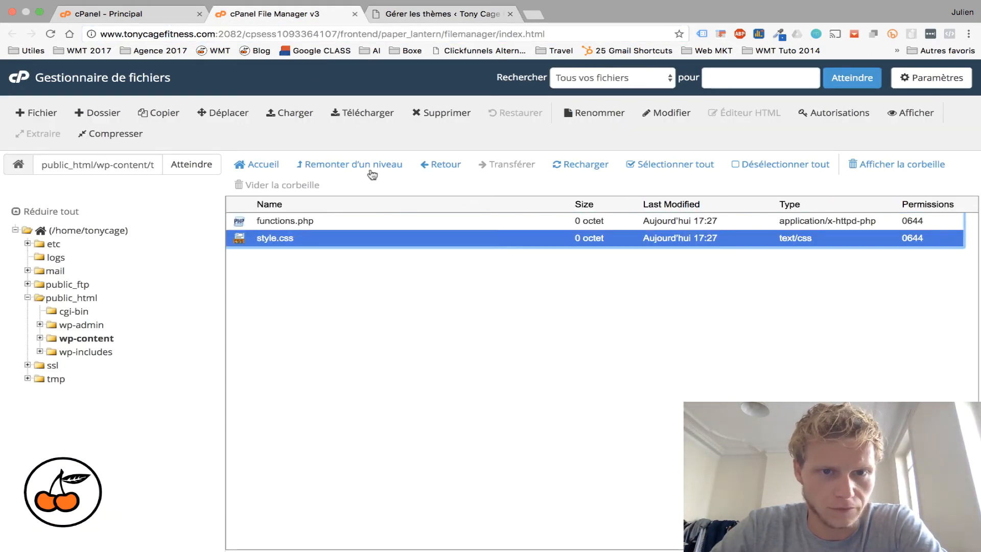
{"action": "left_click", "coordinate": [670, 115]}
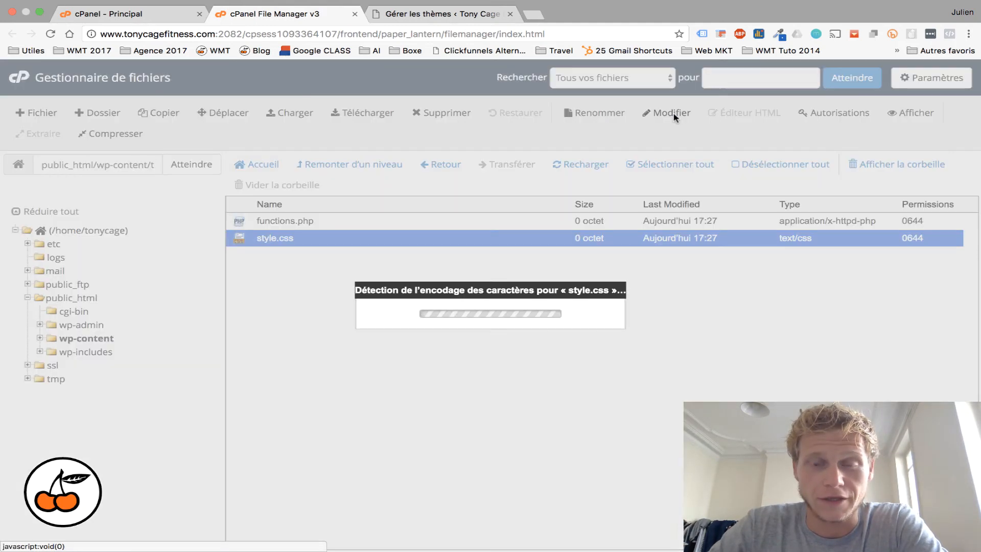
{"action": "left_click", "coordinate": [613, 402]}
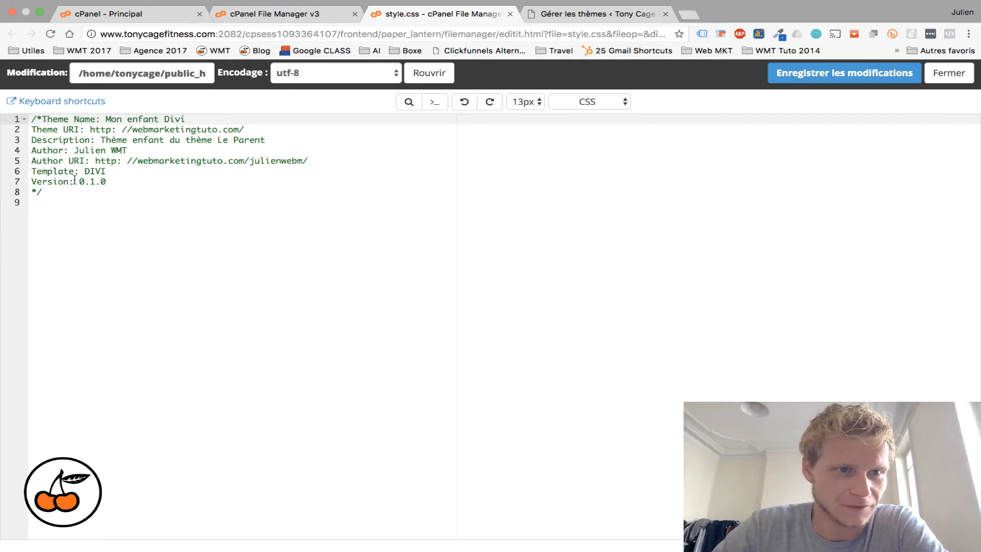
Change the Template value in style.css to "Divi" and save the file.
{"action": "left_click", "coordinate": [108, 172]}
{"action": "left_click", "coordinate": [164, 183]}
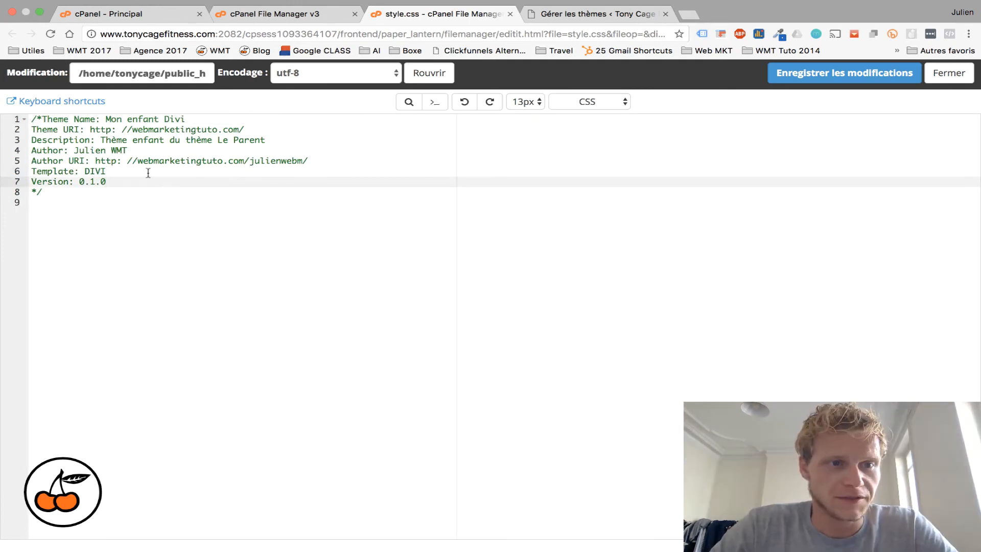
{"action": "left_click", "coordinate": [149, 173]}
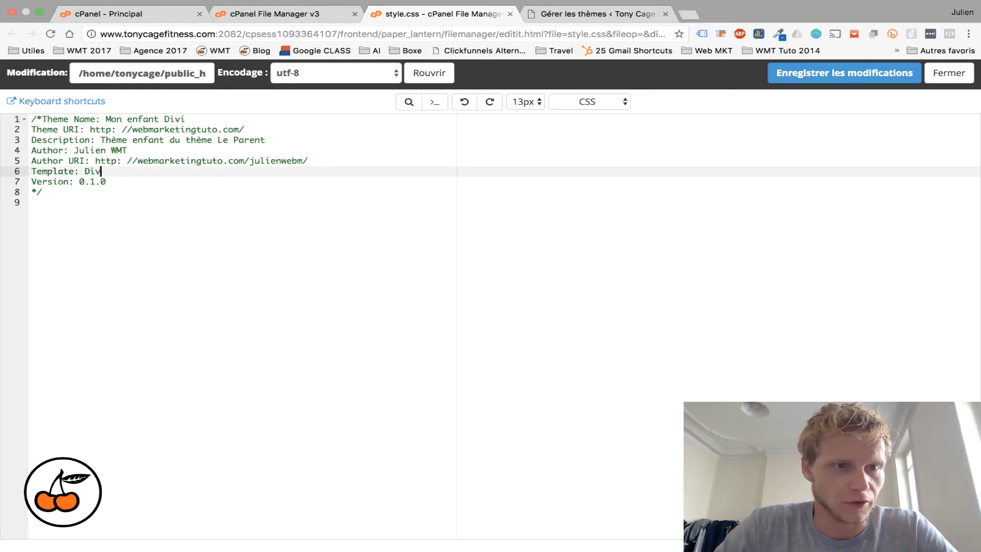
{"action": "left_click", "coordinate": [898, 80]}
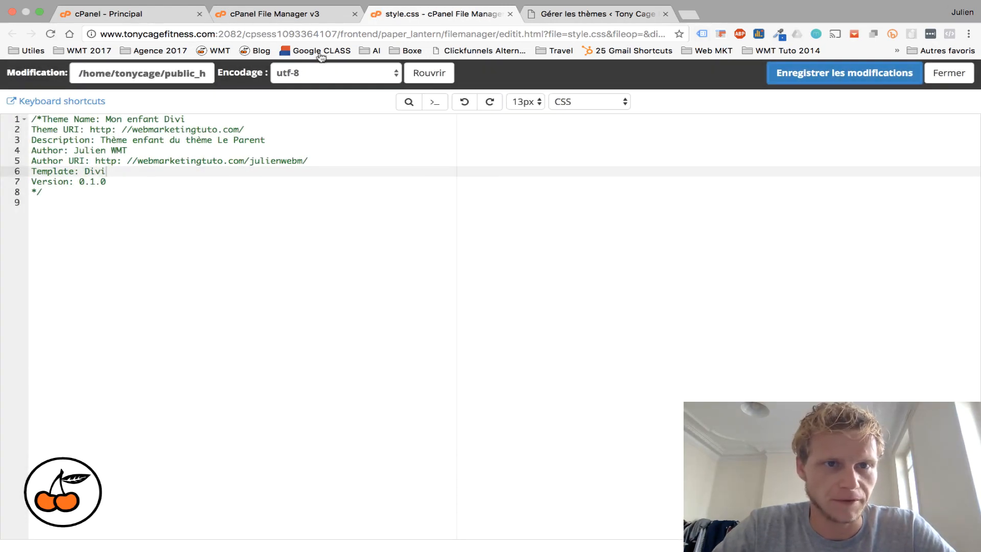
Reload the WordPress Themes page and activate the Mon enfant Divi theme.
{"action": "left_click", "coordinate": [592, 14]}
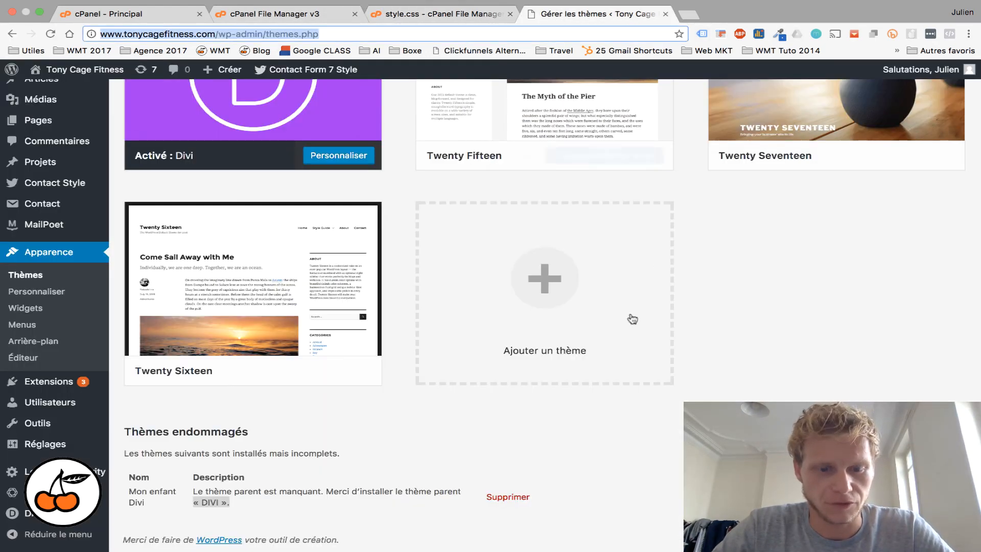
{"action": "key", "text": "super+r"}
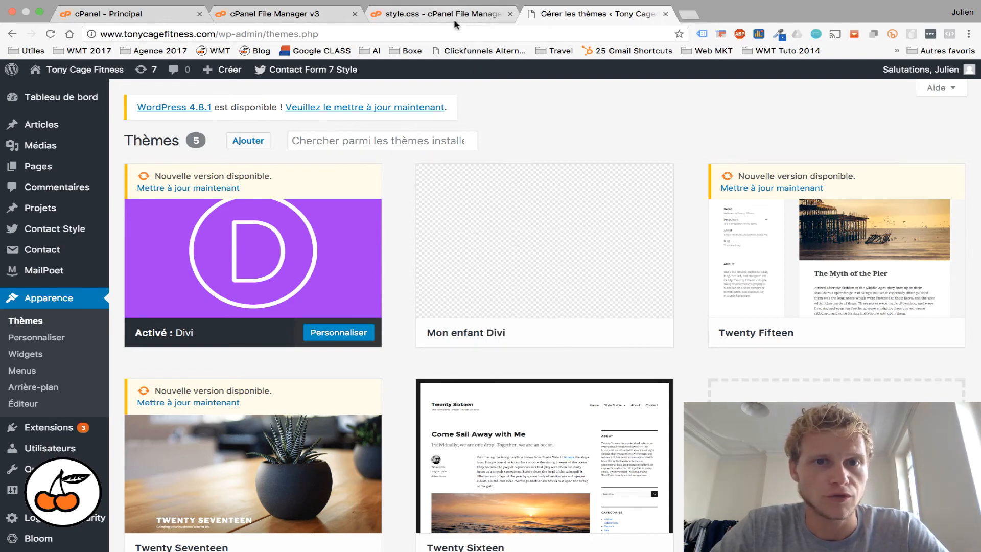
{"action": "left_click", "coordinate": [469, 17]}
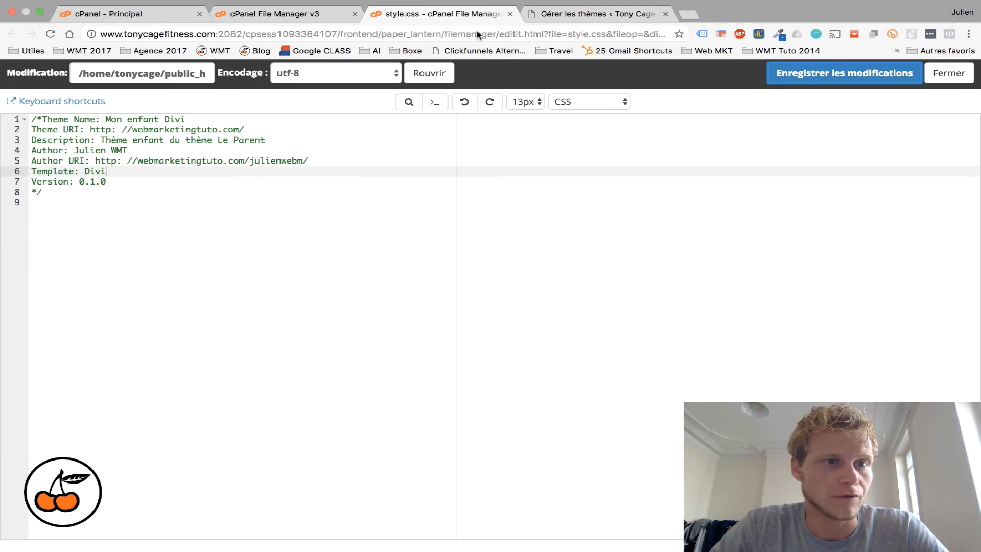
{"action": "left_click", "coordinate": [553, 15]}
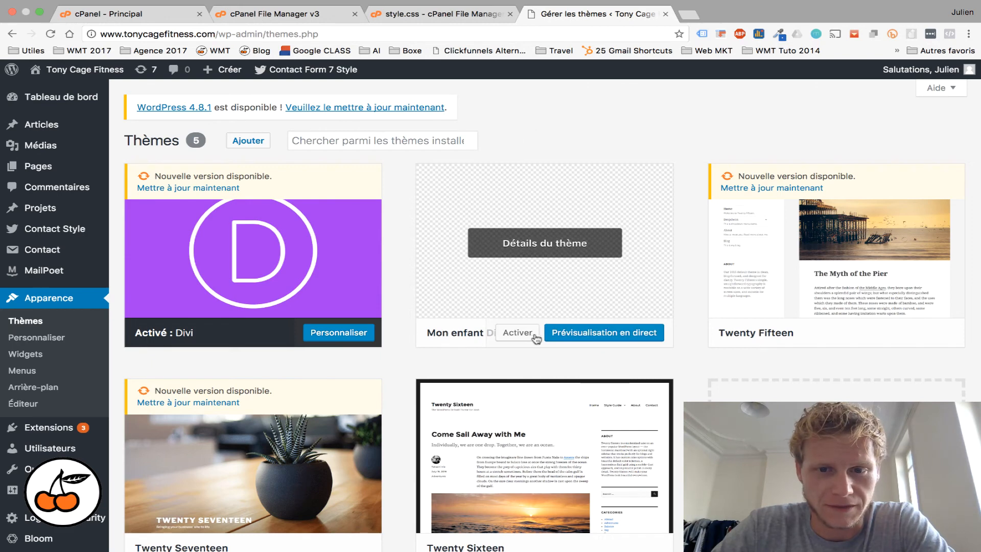
{"action": "left_click", "coordinate": [528, 337]}
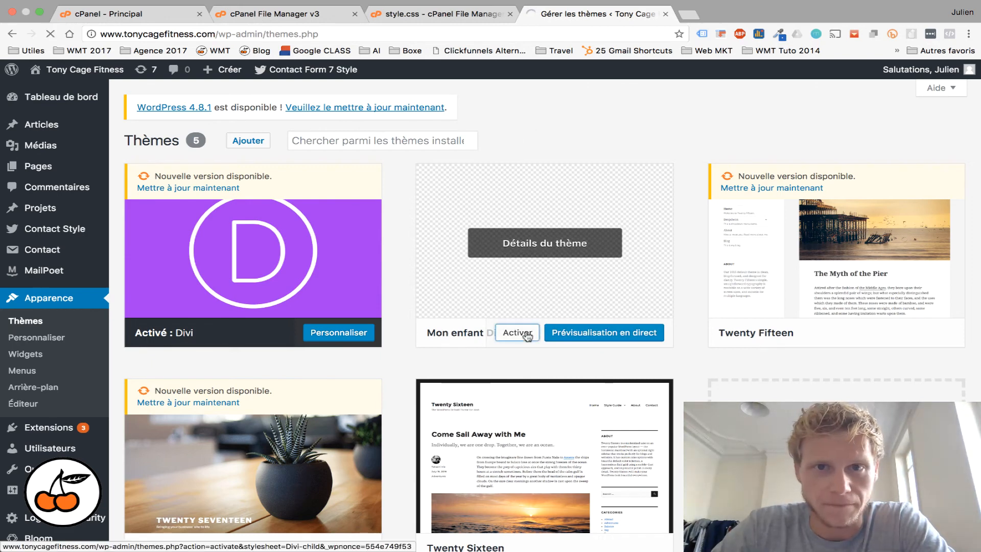
Visit the Tony Cage Fitness homepage and check how its sections display with the child theme.
{"action": "mouse_move", "coordinate": [83, 67]}
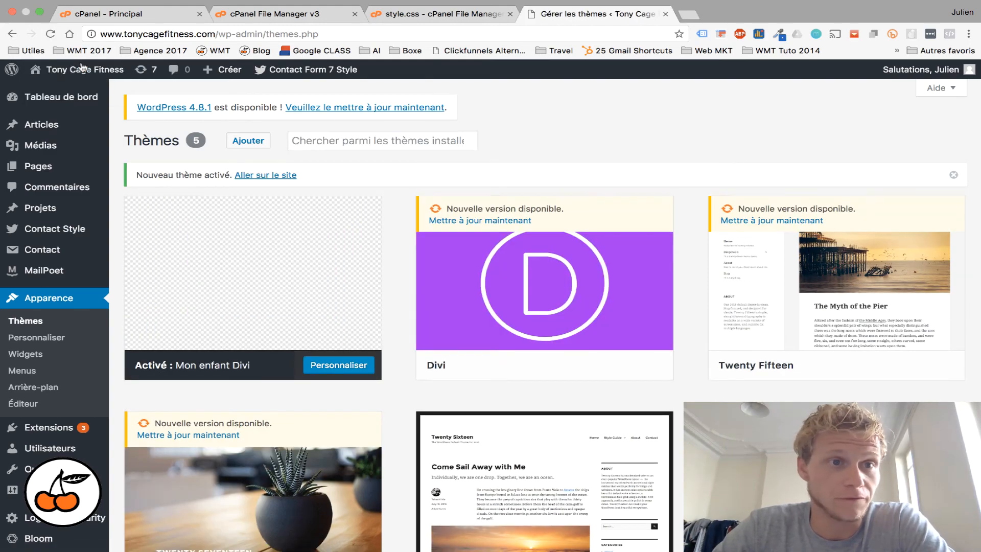
{"action": "left_click", "coordinate": [82, 67]}
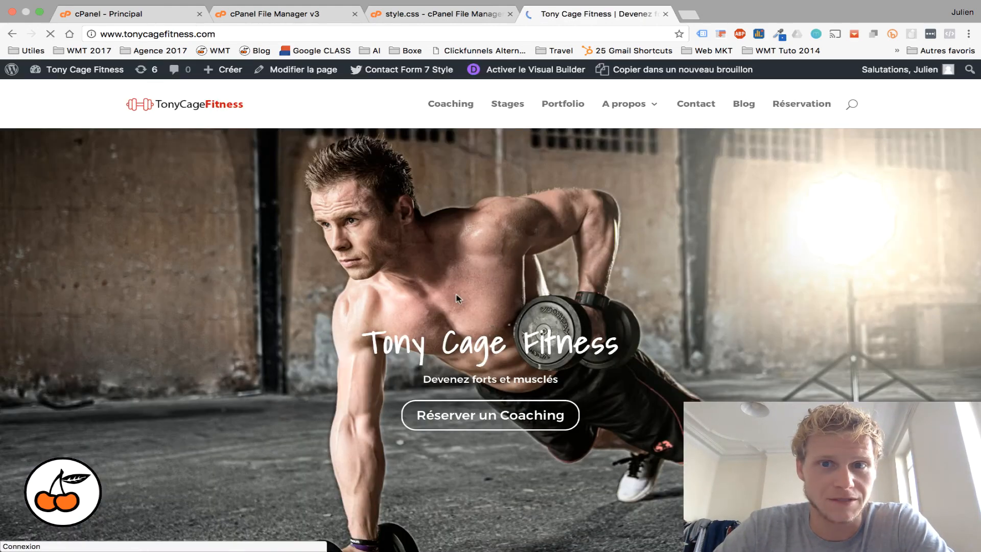
{"action": "scroll", "coordinate": [491, 301], "scroll_direction": "down", "scroll_amount": 4}
{"action": "scroll", "coordinate": [492, 300], "scroll_direction": "down", "scroll_amount": 9}
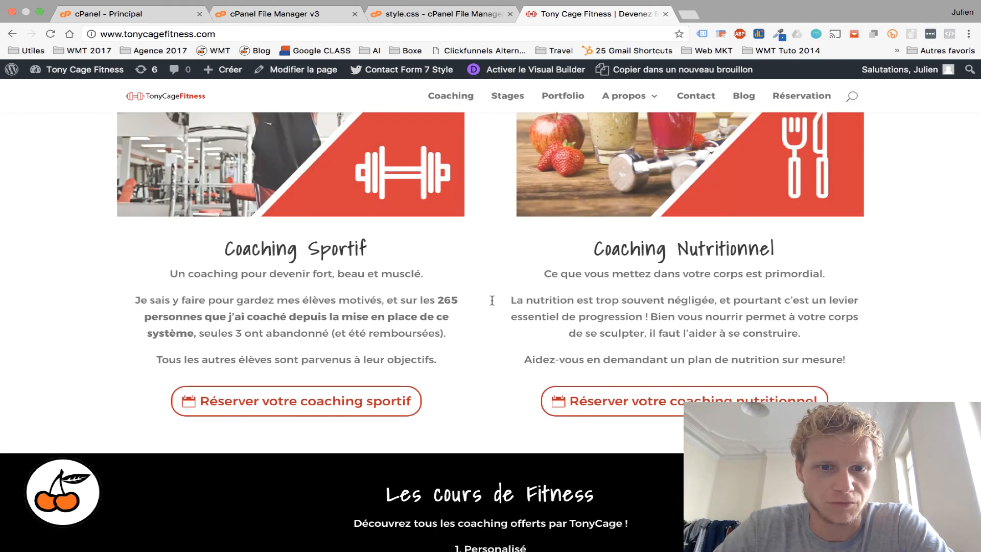
{"action": "scroll", "coordinate": [492, 301], "scroll_direction": "up", "scroll_amount": 6}
{"action": "scroll", "coordinate": [492, 301], "scroll_direction": "down", "scroll_amount": 15}
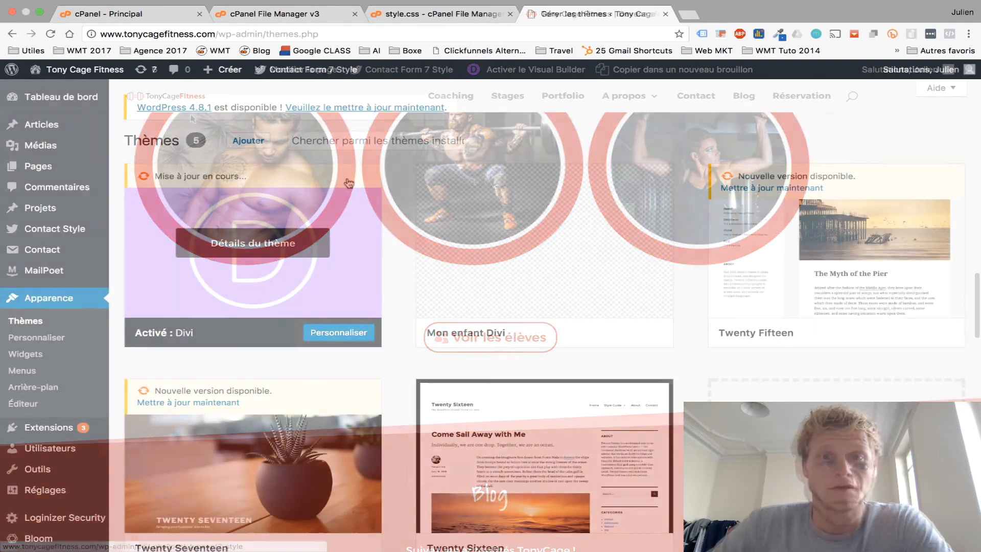
Switch to the PowerPoint presentation and show the Site Web Rentable slide.
{"action": "key", "text": "ctrl+Right"}
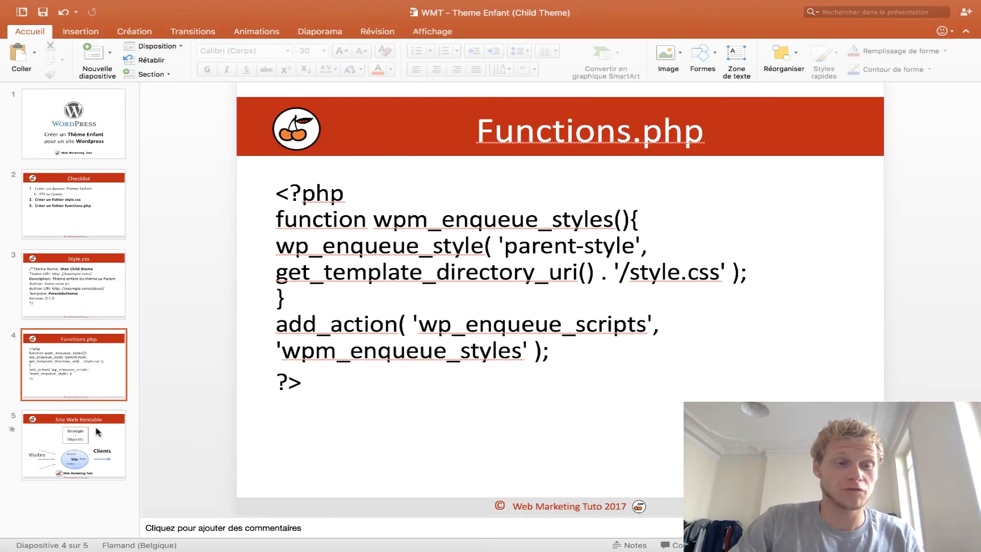
{"action": "left_click", "coordinate": [97, 432]}
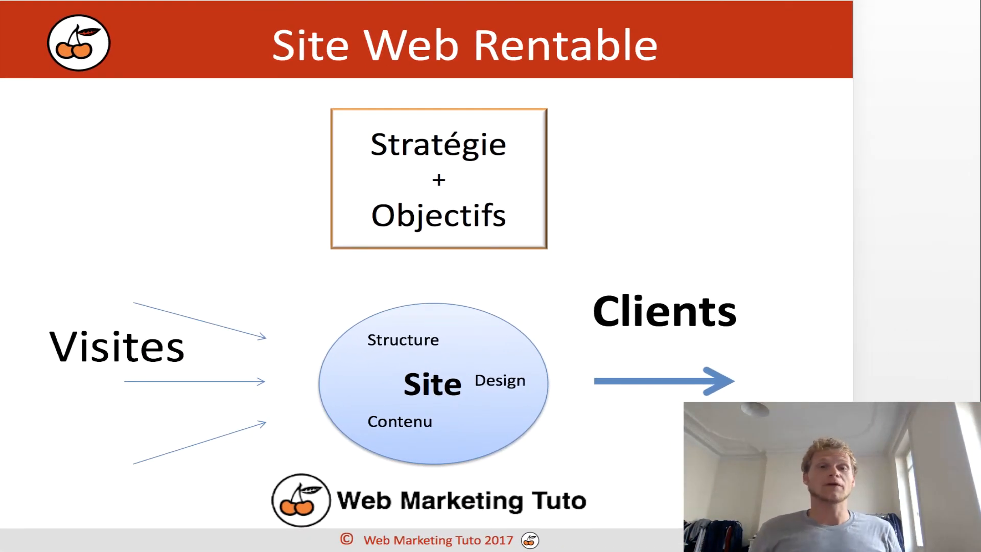